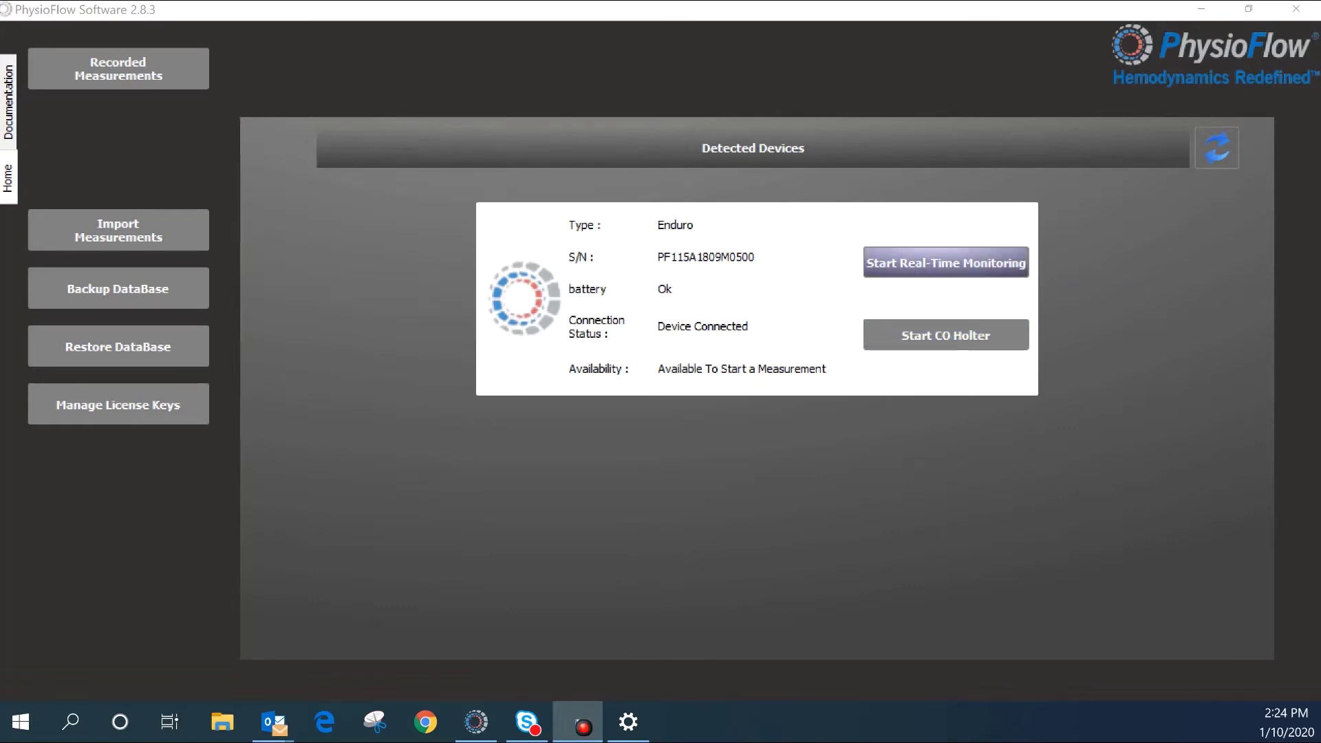
Step: Start real-time monitoring for a new patient and enter the patient's last and first name
{"action": "left_click", "coordinate": [946, 262]}
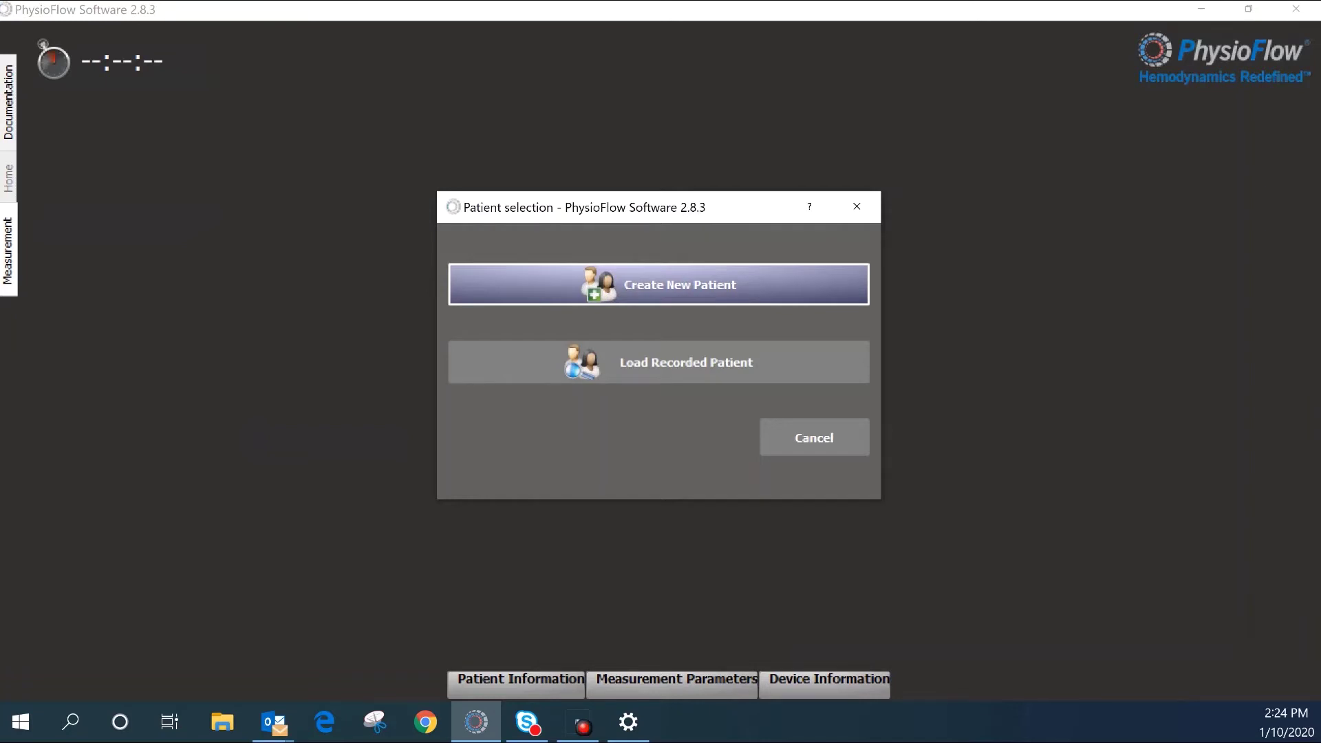
{"action": "left_click", "coordinate": [659, 285]}
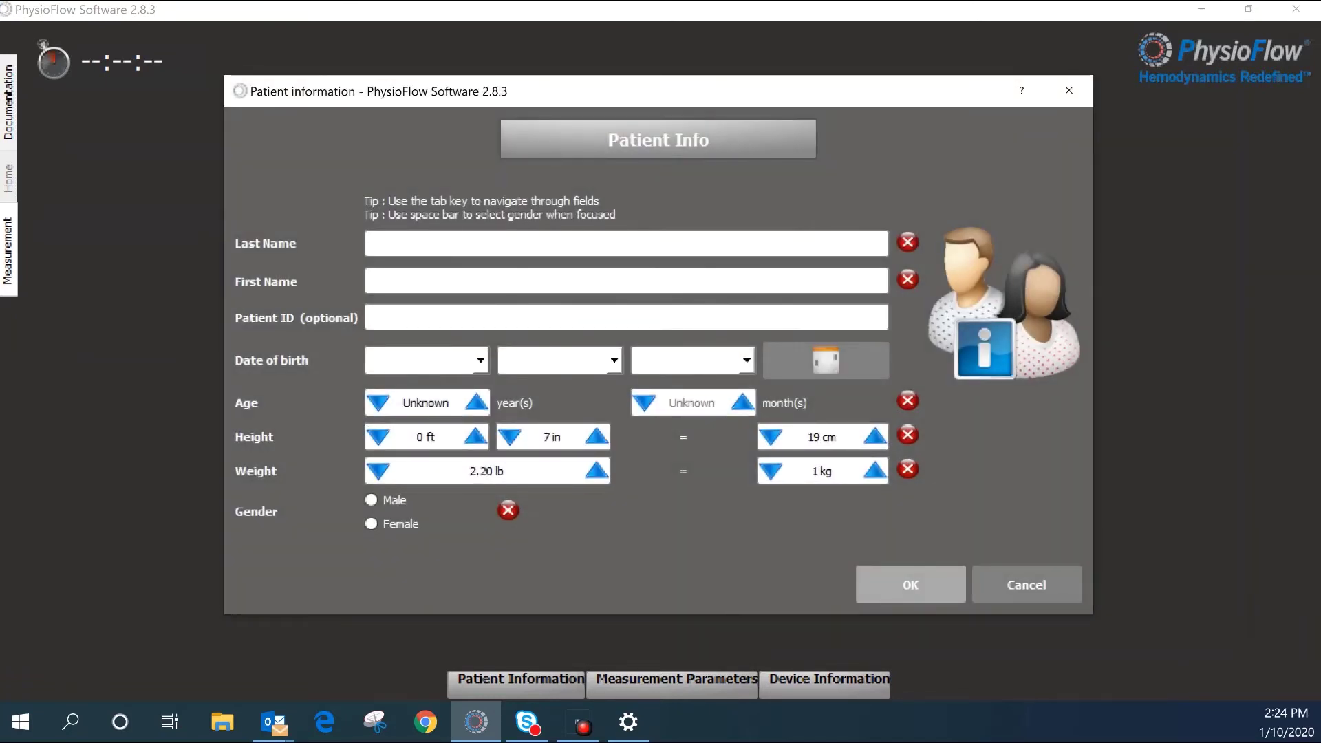
{"action": "key", "text": "Tab"}
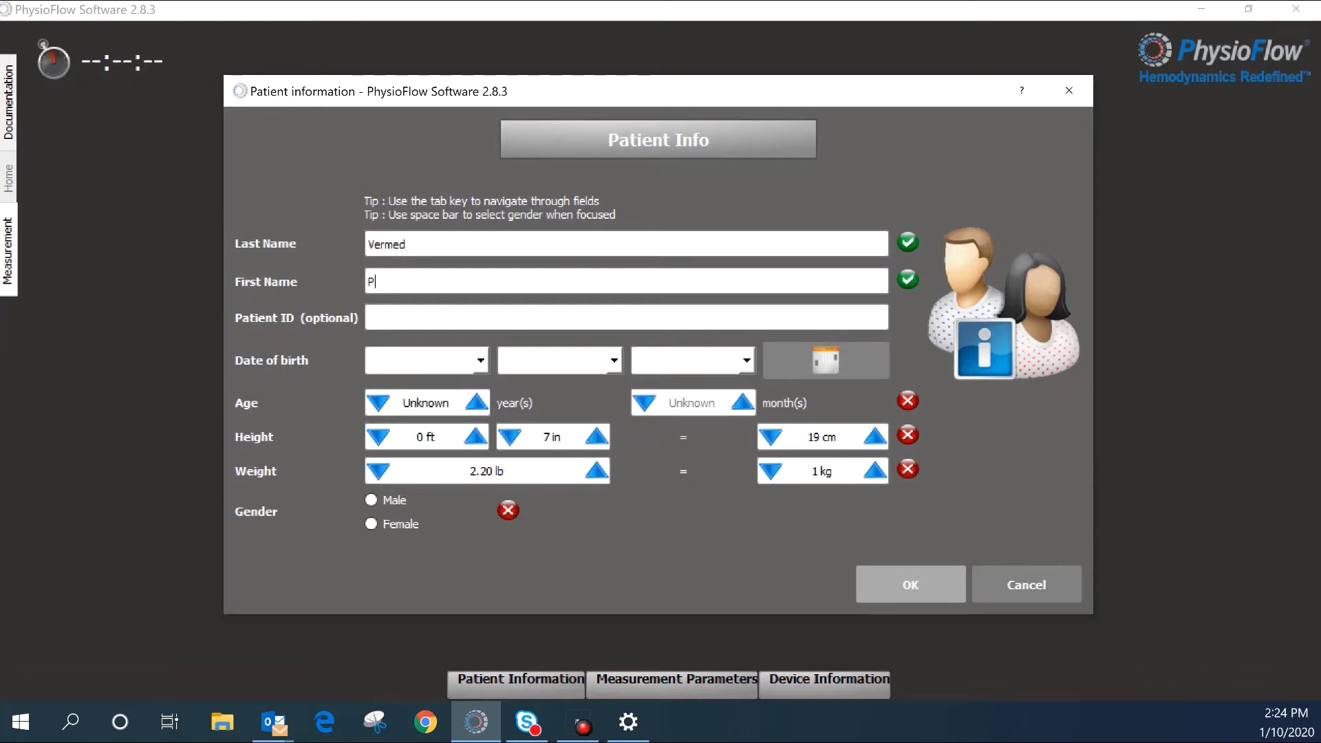
{"action": "left_click", "coordinate": [481, 360]}
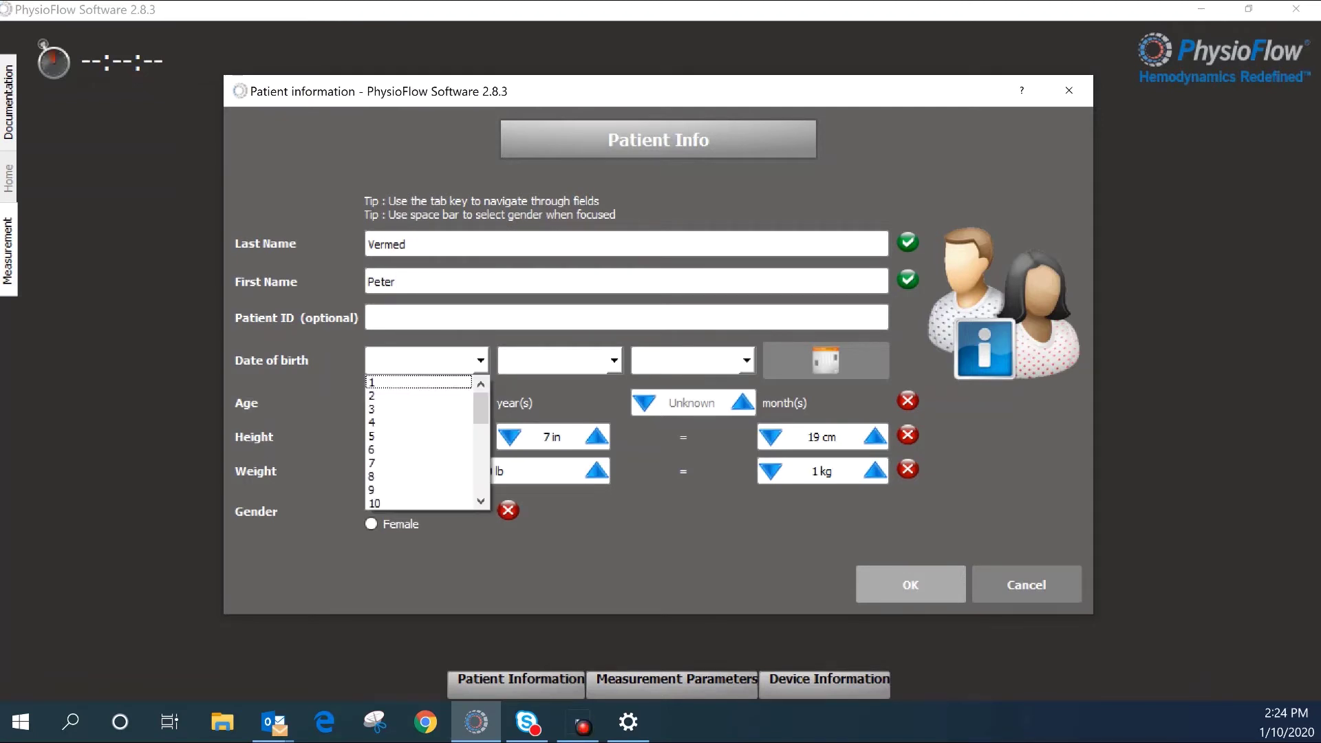
Step: Set the birth date to 6 January 1981 so the age calculates as 40
{"action": "left_click", "coordinate": [385, 450]}
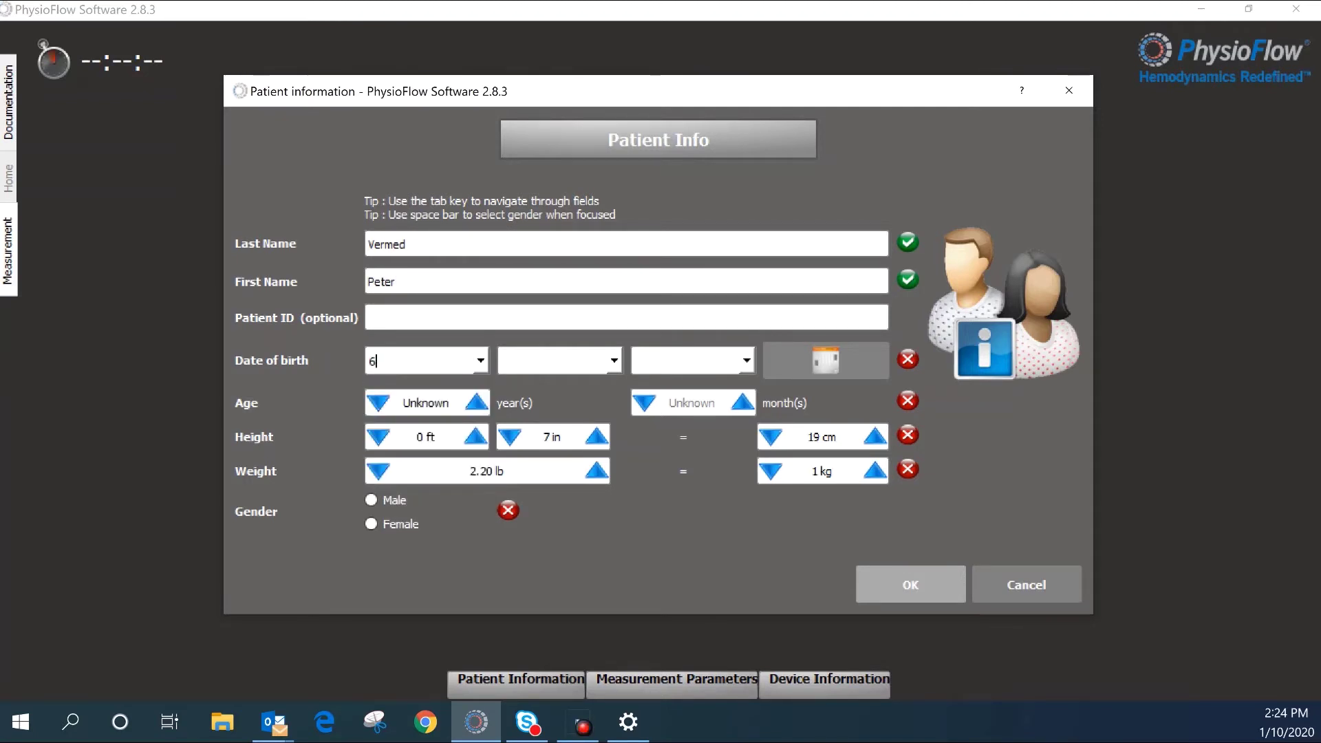
{"action": "left_click", "coordinate": [613, 361]}
{"action": "key", "text": "Tab"}
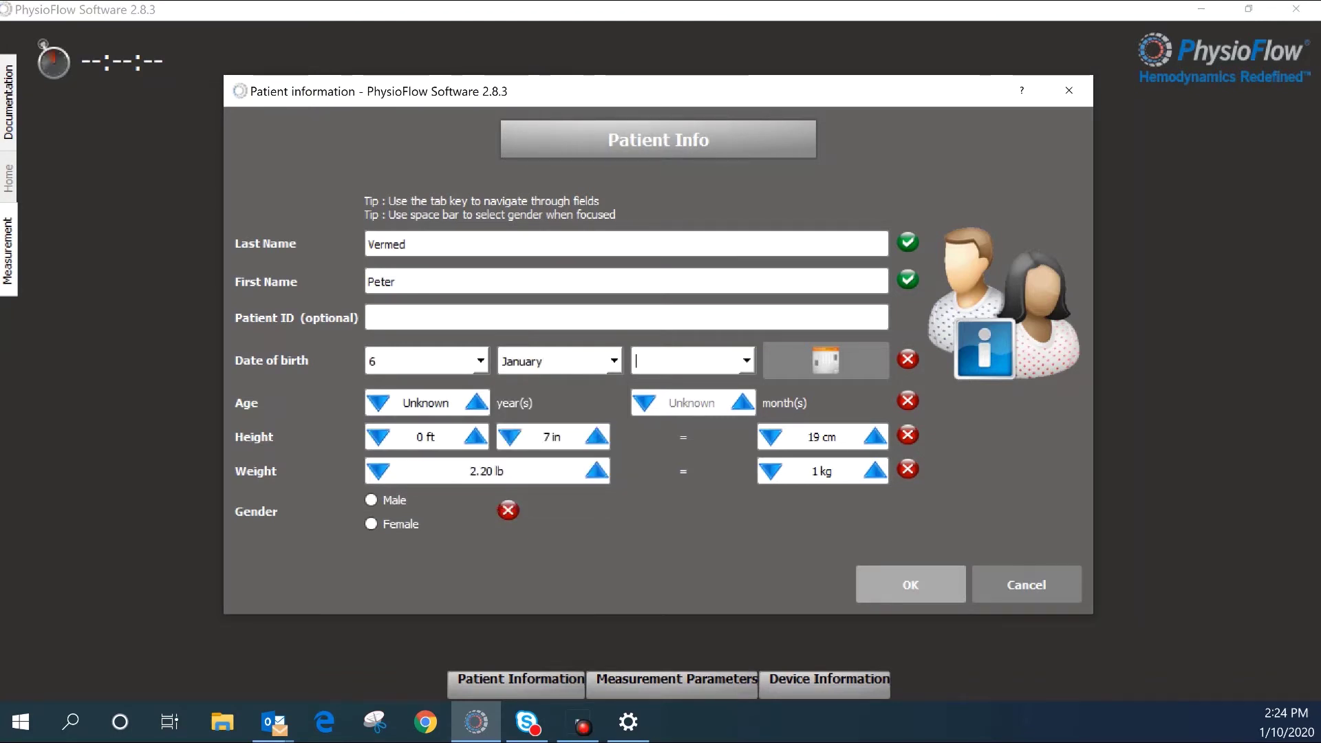
{"action": "type", "text": "19"}
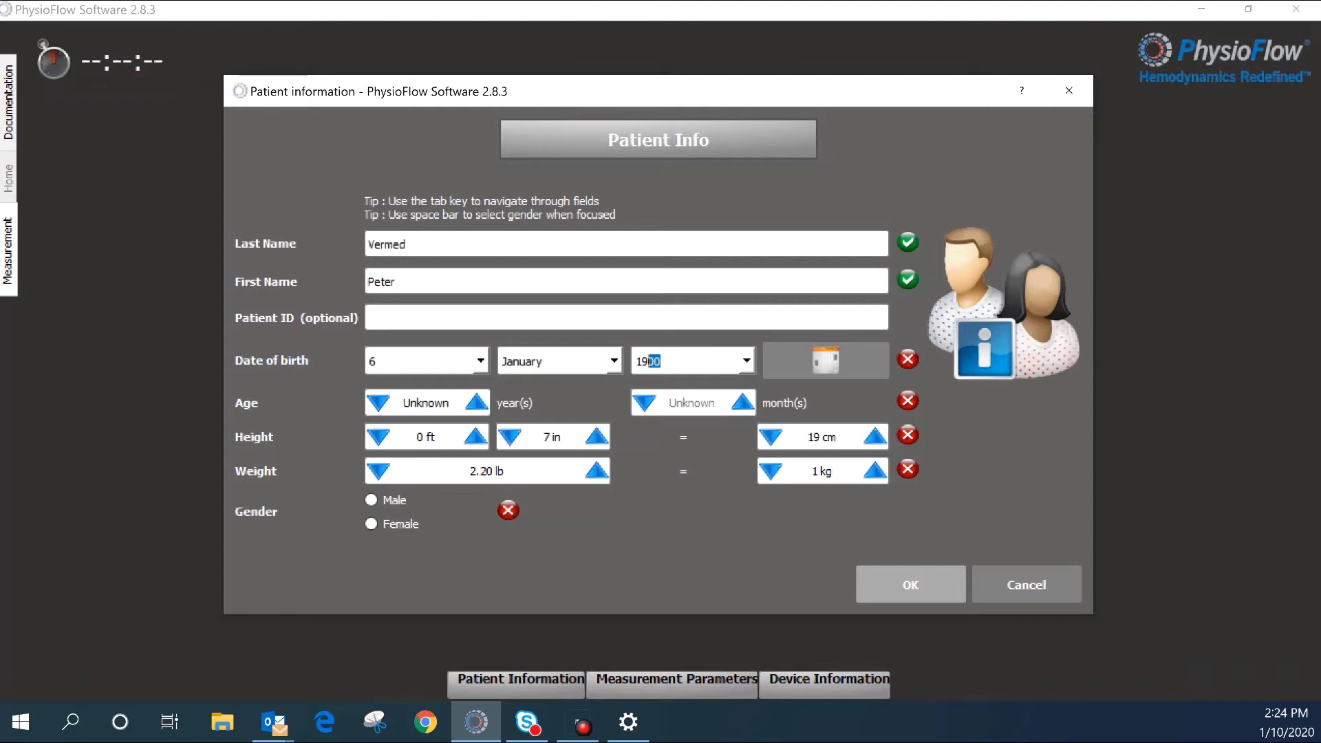
{"action": "type", "text": "81"}
{"action": "key", "text": "Tab"}
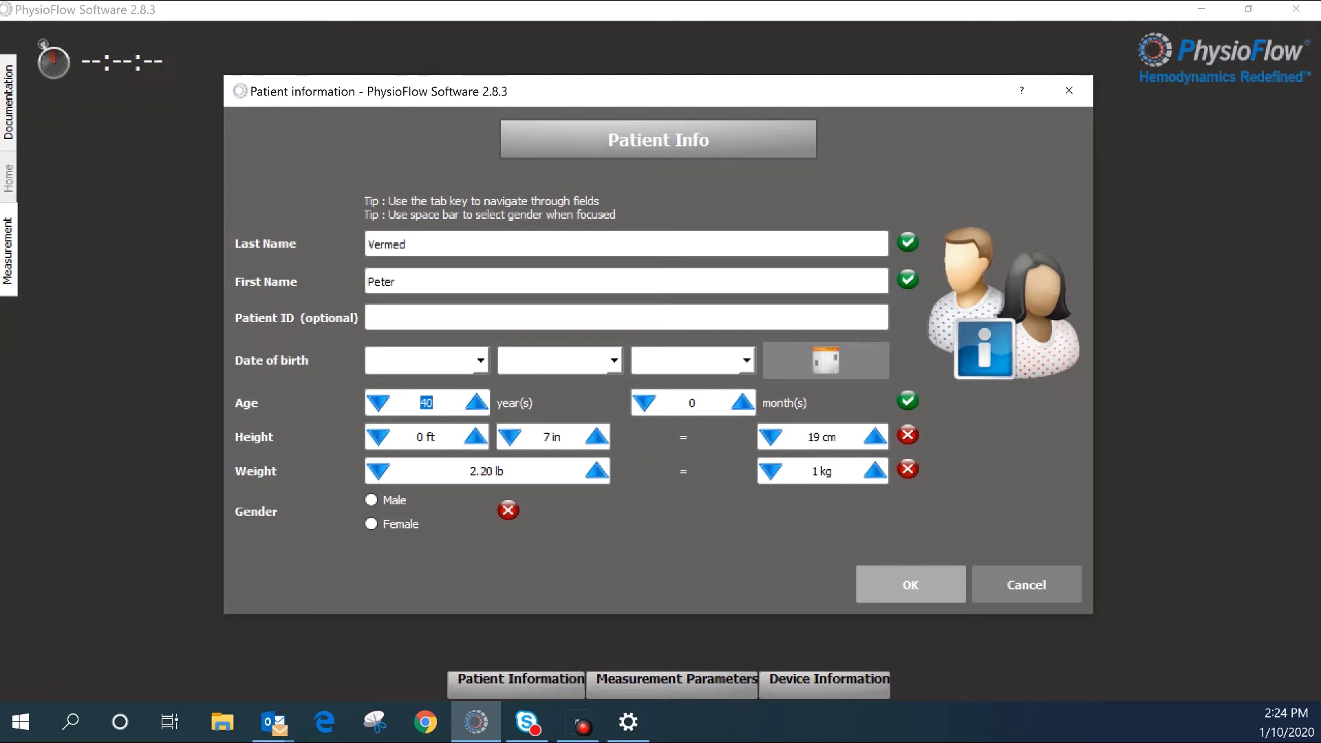
Step: Enter height 6 ft 5 in and weight 222.20 lb, mark the patient male, and save
{"action": "key", "text": "Tab"}
{"action": "type", "text": "6"}
{"action": "key", "text": "Tab"}
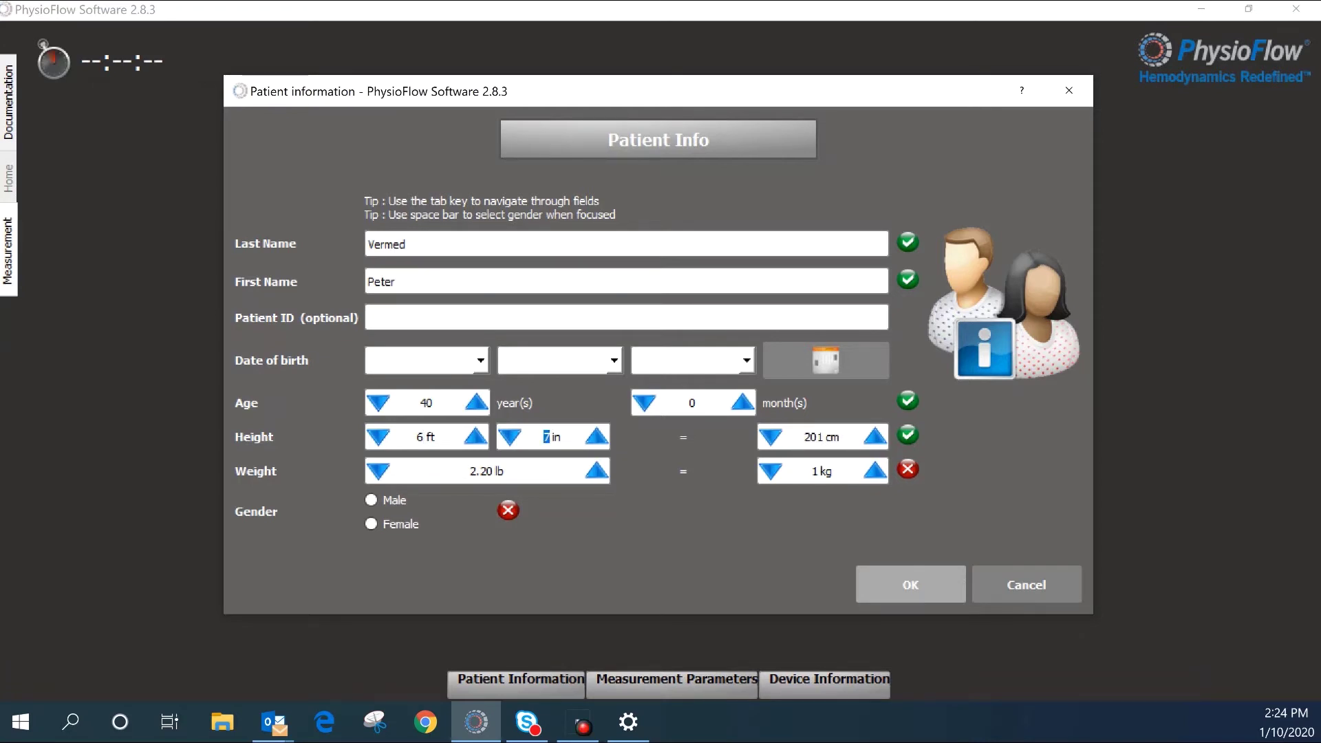
{"action": "type", "text": "3"}
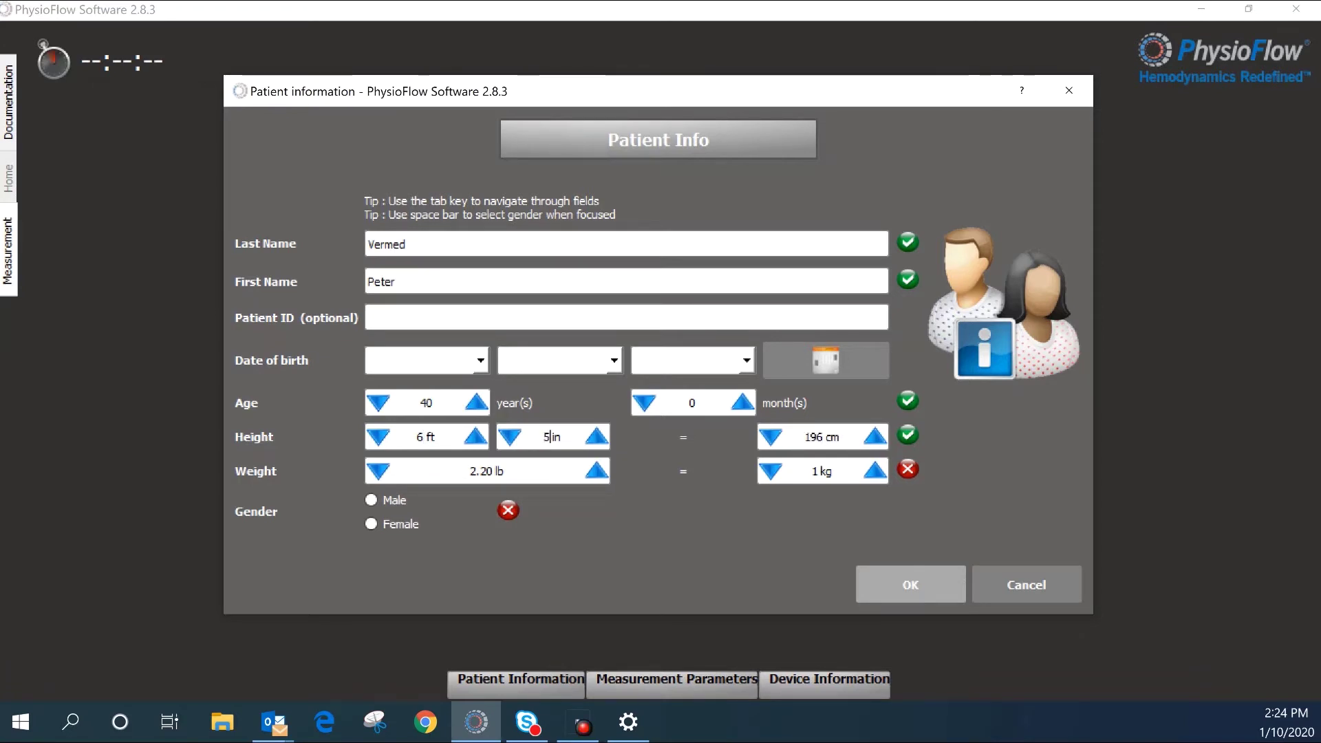
{"action": "type", "text": "5"}
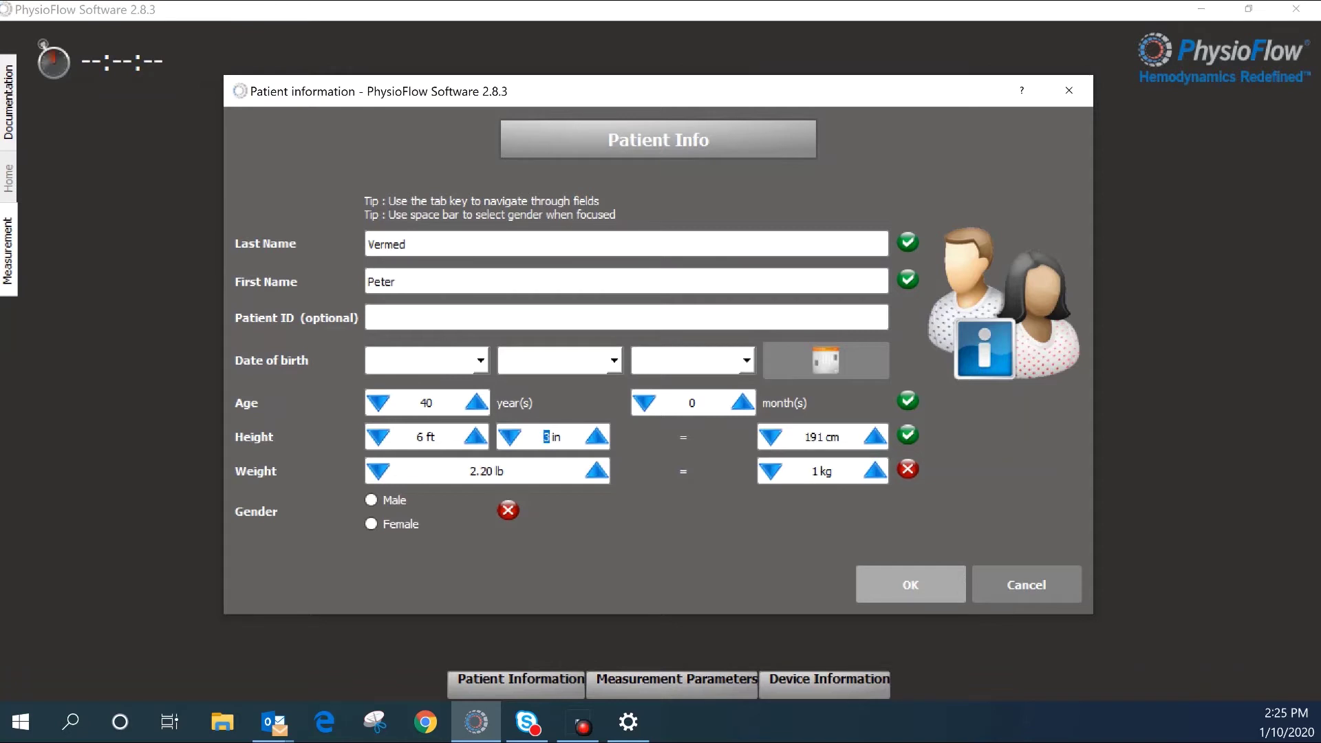
{"action": "key", "text": "Tab"}
{"action": "type", "text": "22"}
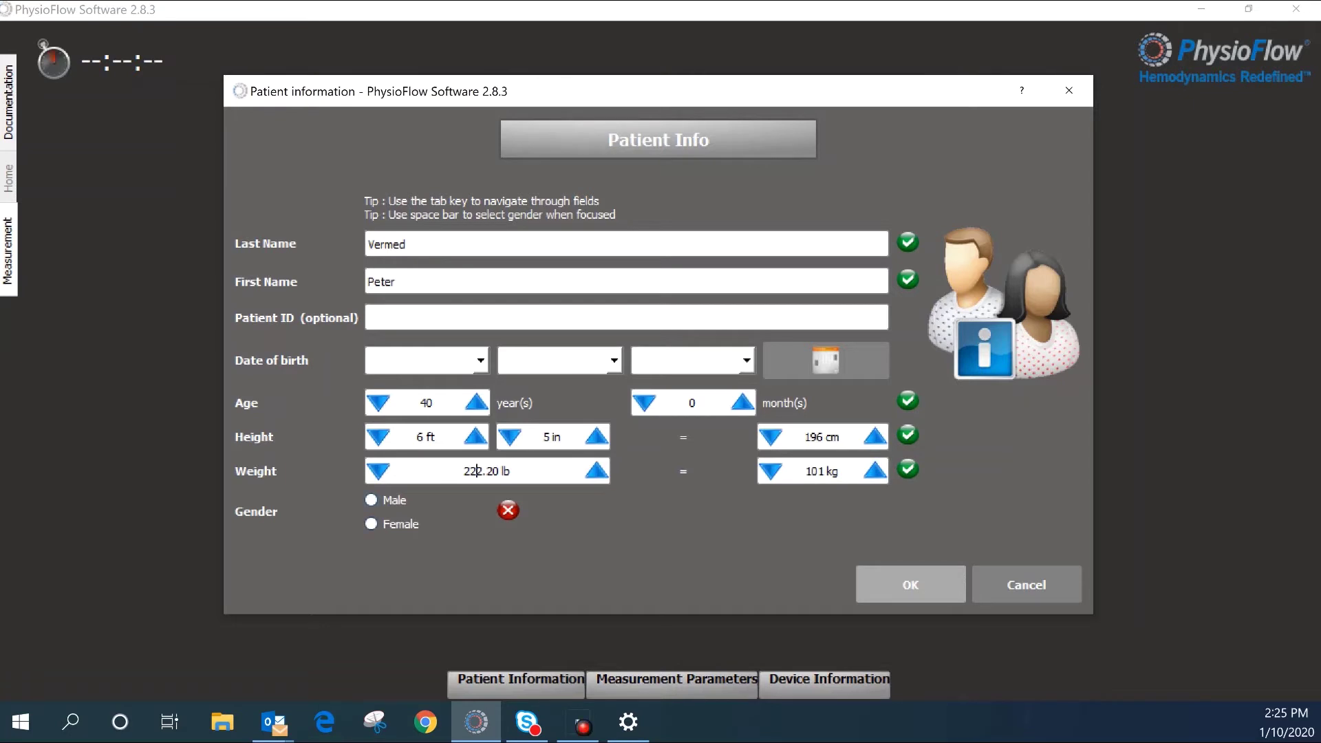
{"action": "key", "text": "Tab"}
{"action": "key", "text": "space"}
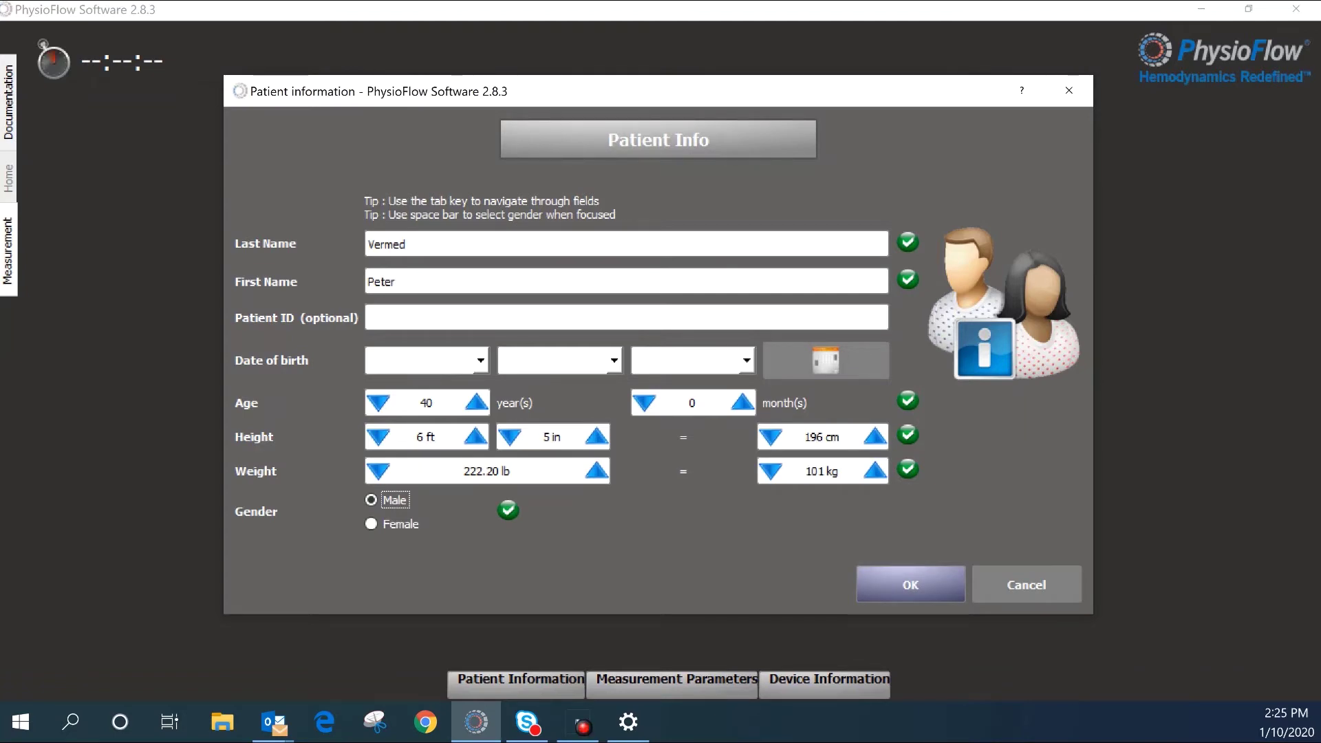
{"action": "left_click", "coordinate": [910, 584]}
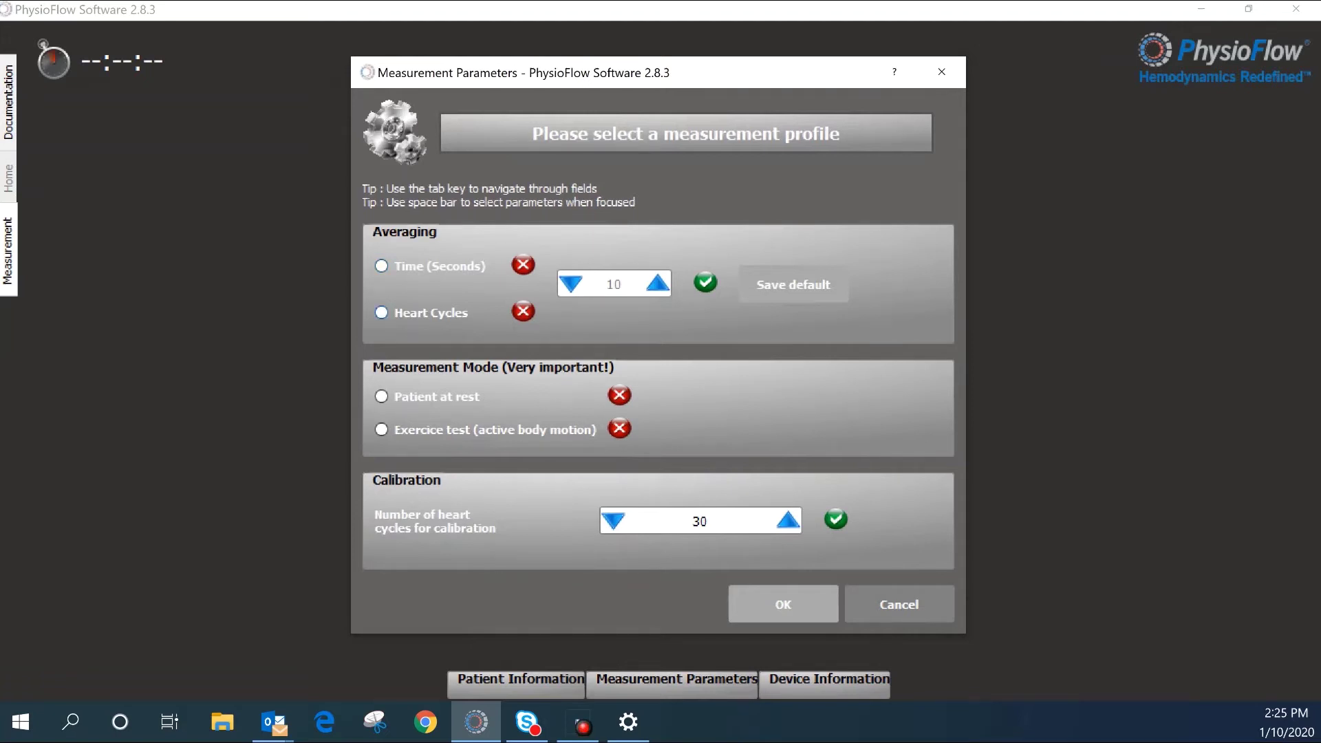
Step: Choose Time (Seconds) averaging and Patient at rest as the measurement profile, then confirm
{"action": "left_click", "coordinate": [382, 266]}
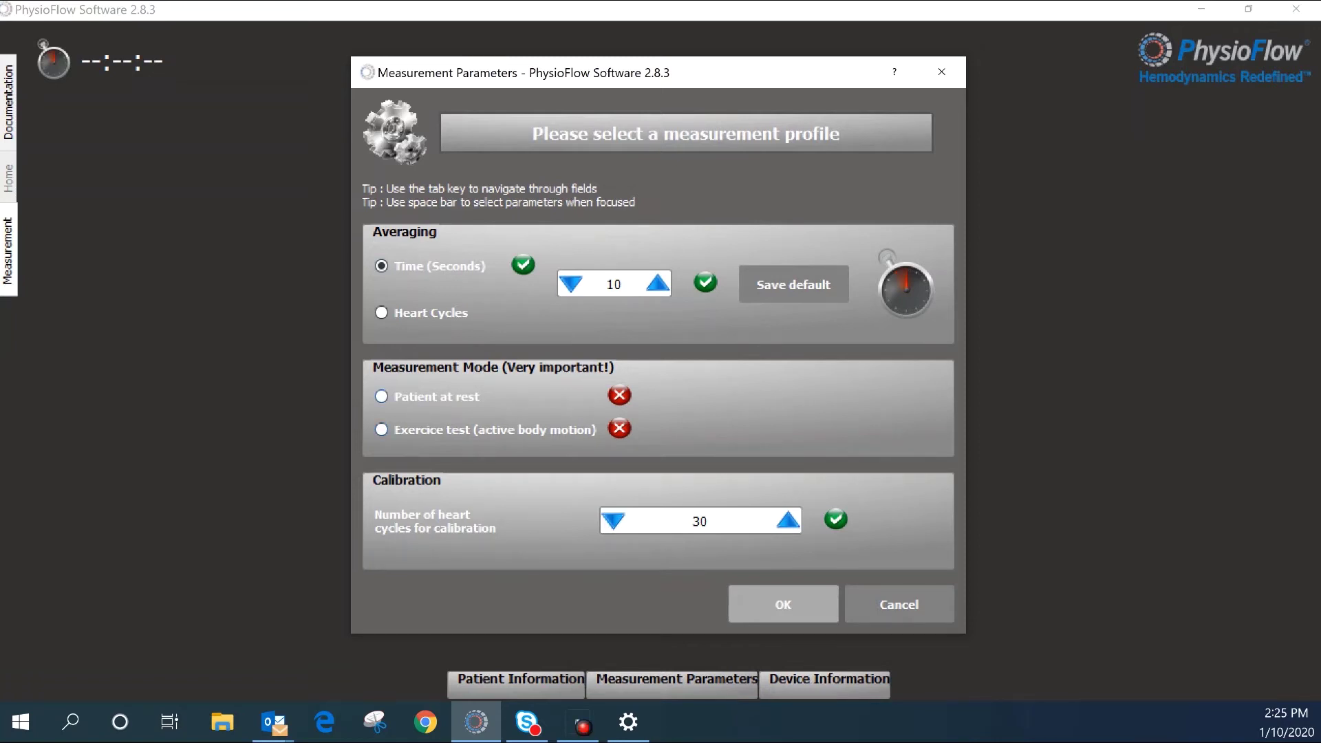
{"action": "left_click", "coordinate": [381, 396]}
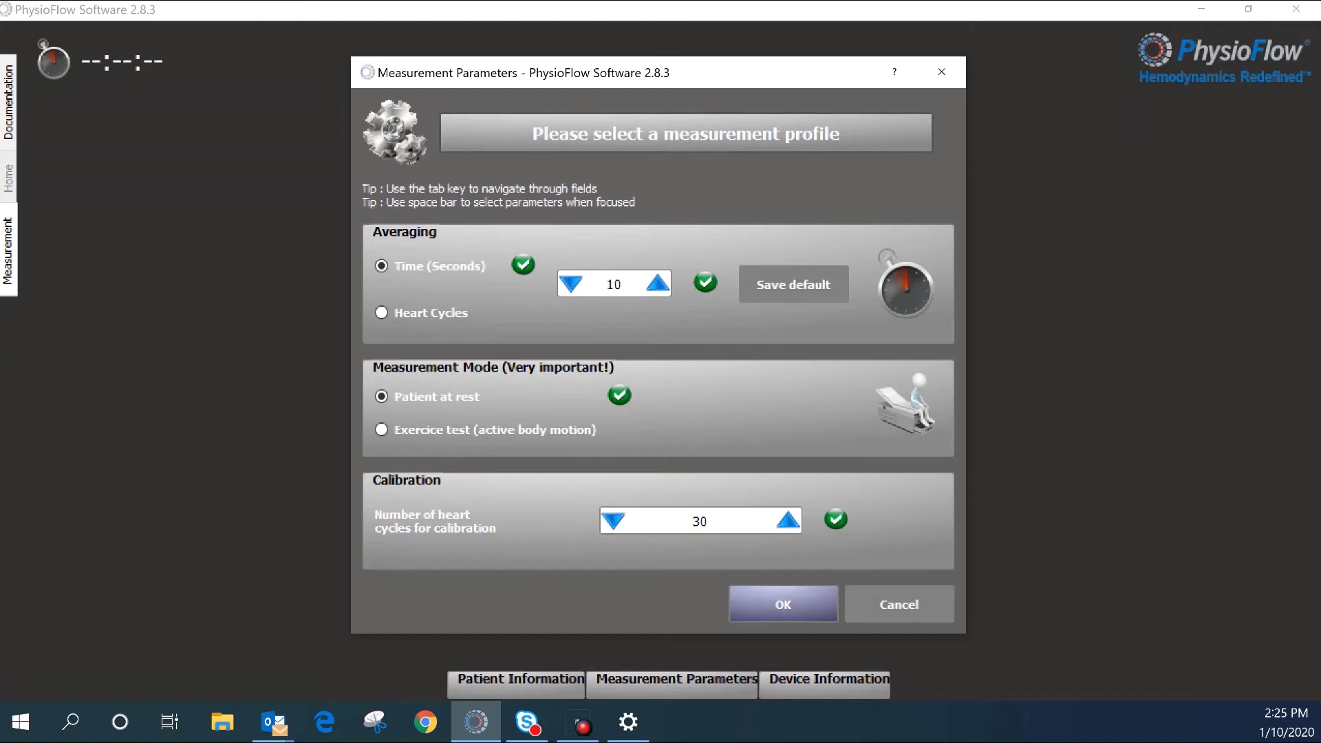
{"action": "key", "text": "Return"}
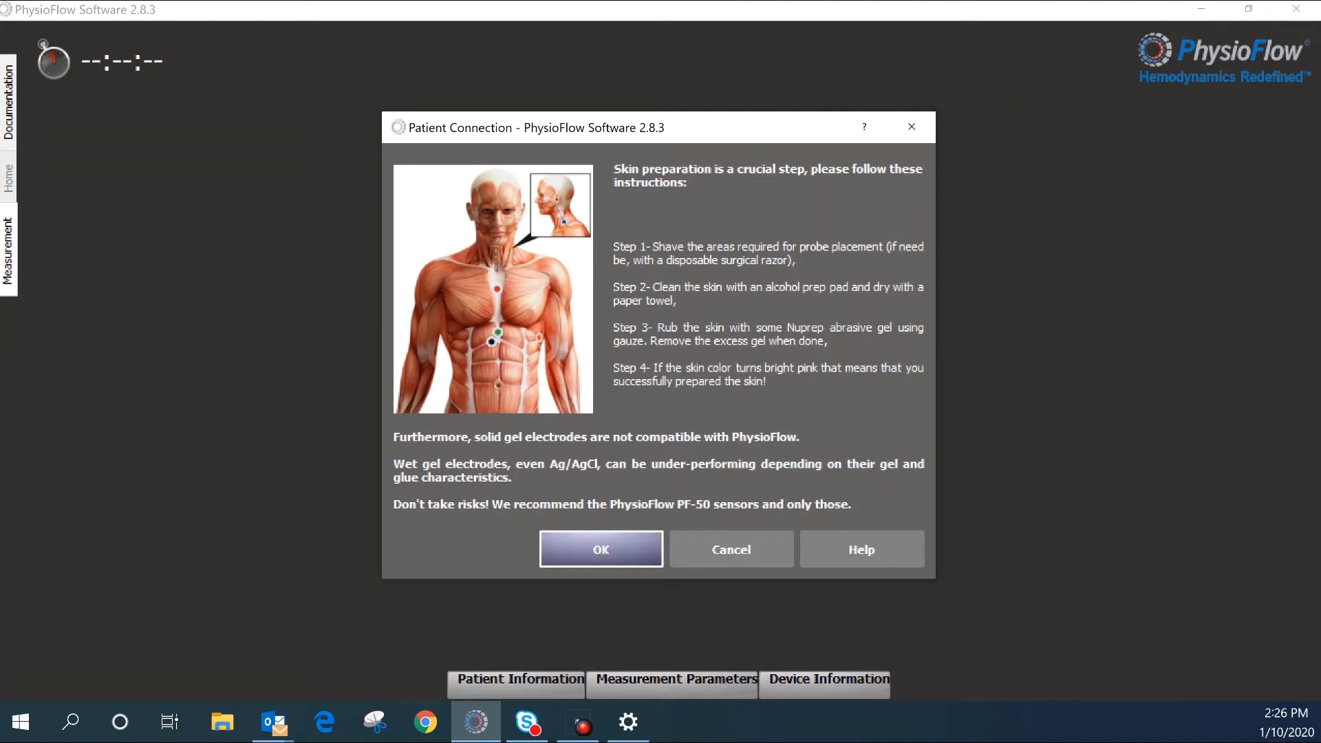
Step: Acknowledge the skin preparation instructions in the Patient Connection dialog
{"action": "key", "text": "Return"}
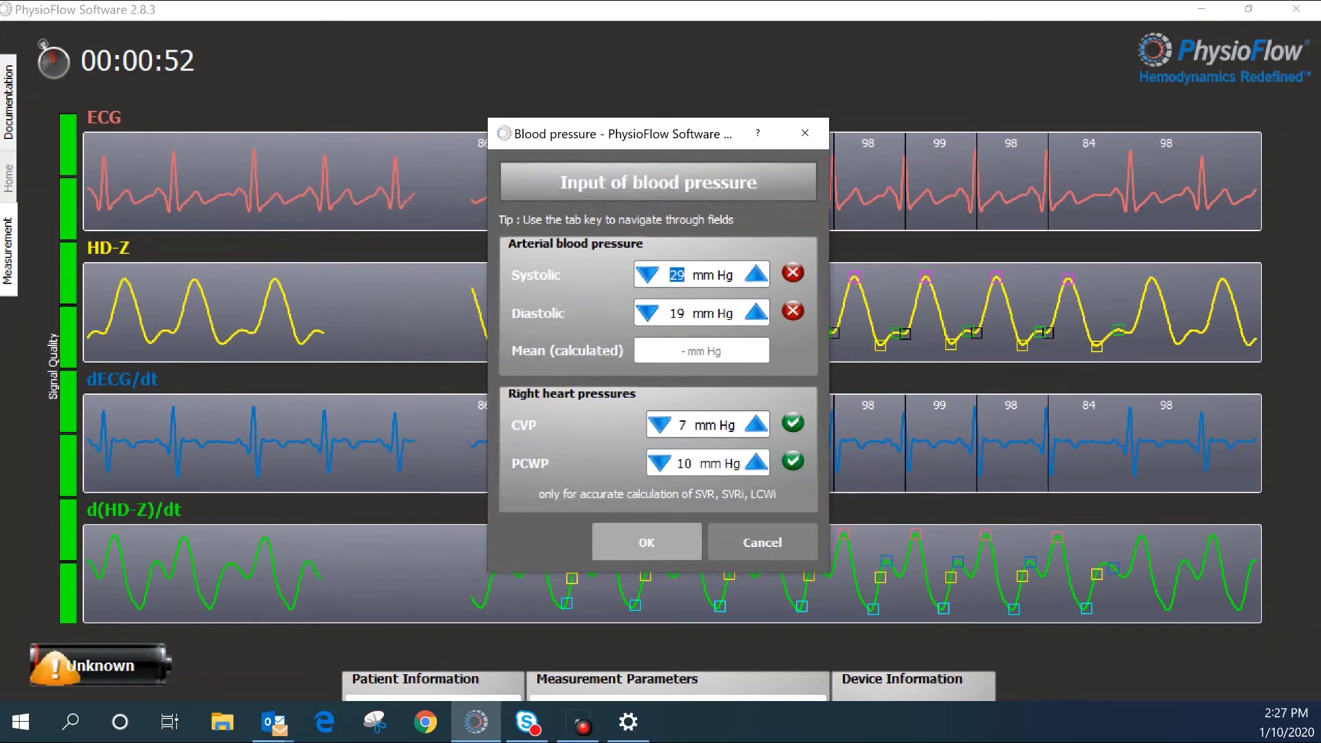
Step: Enter systolic 135 and diastolic 79 mm Hg, then run the calibration
{"action": "type", "text": "135"}
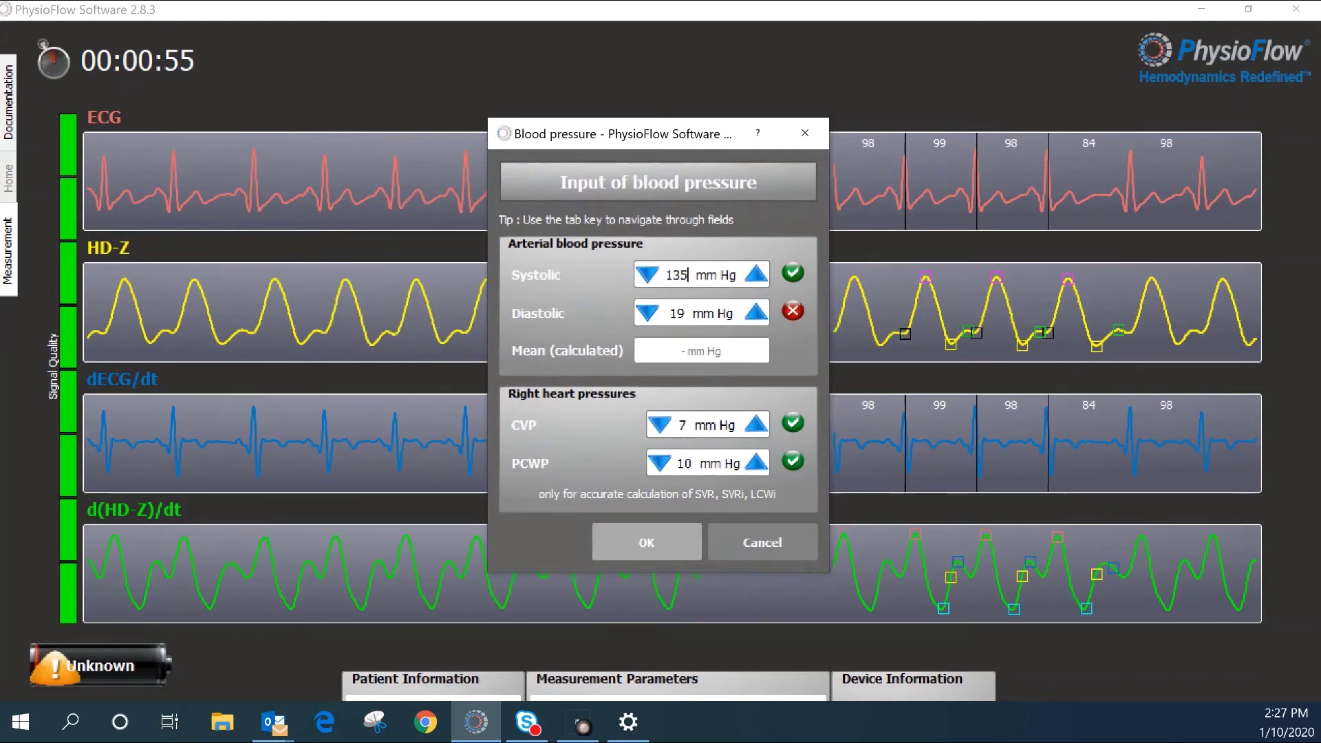
{"action": "left_click", "coordinate": [678, 314]}
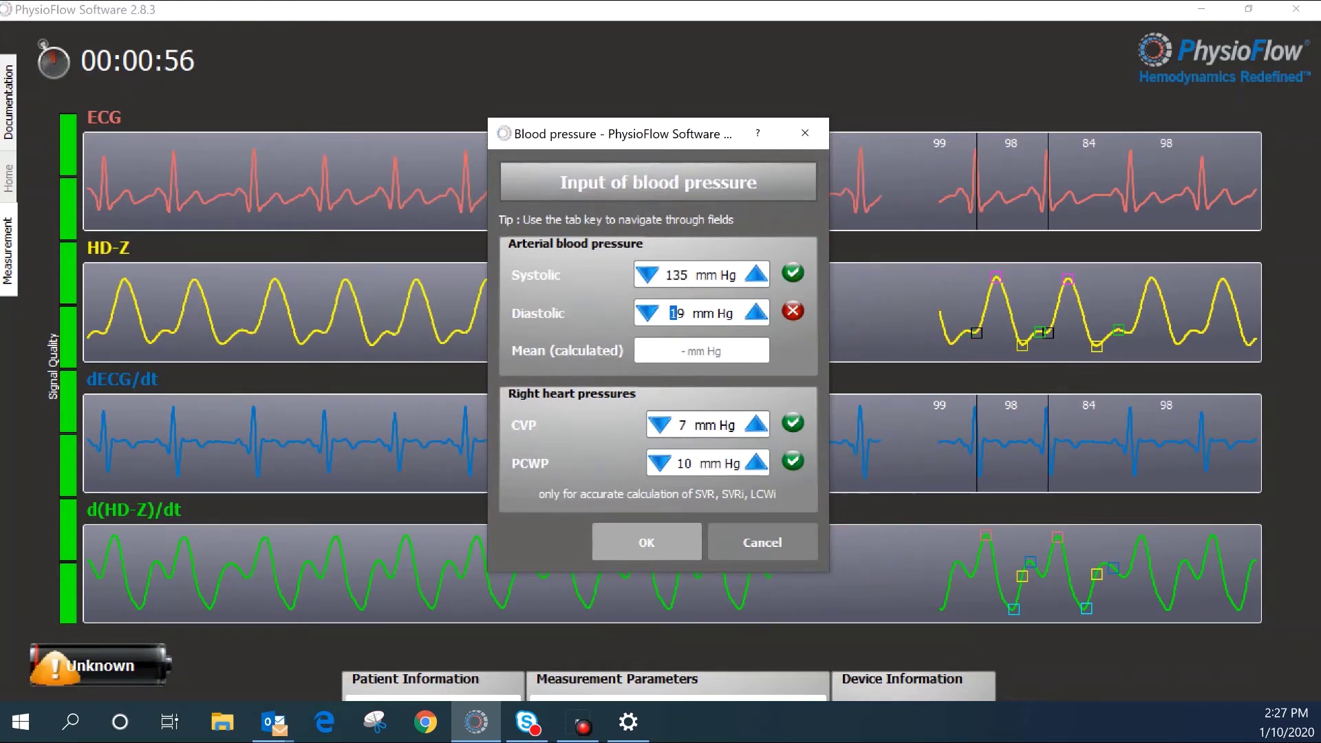
{"action": "double_click", "coordinate": [678, 313]}
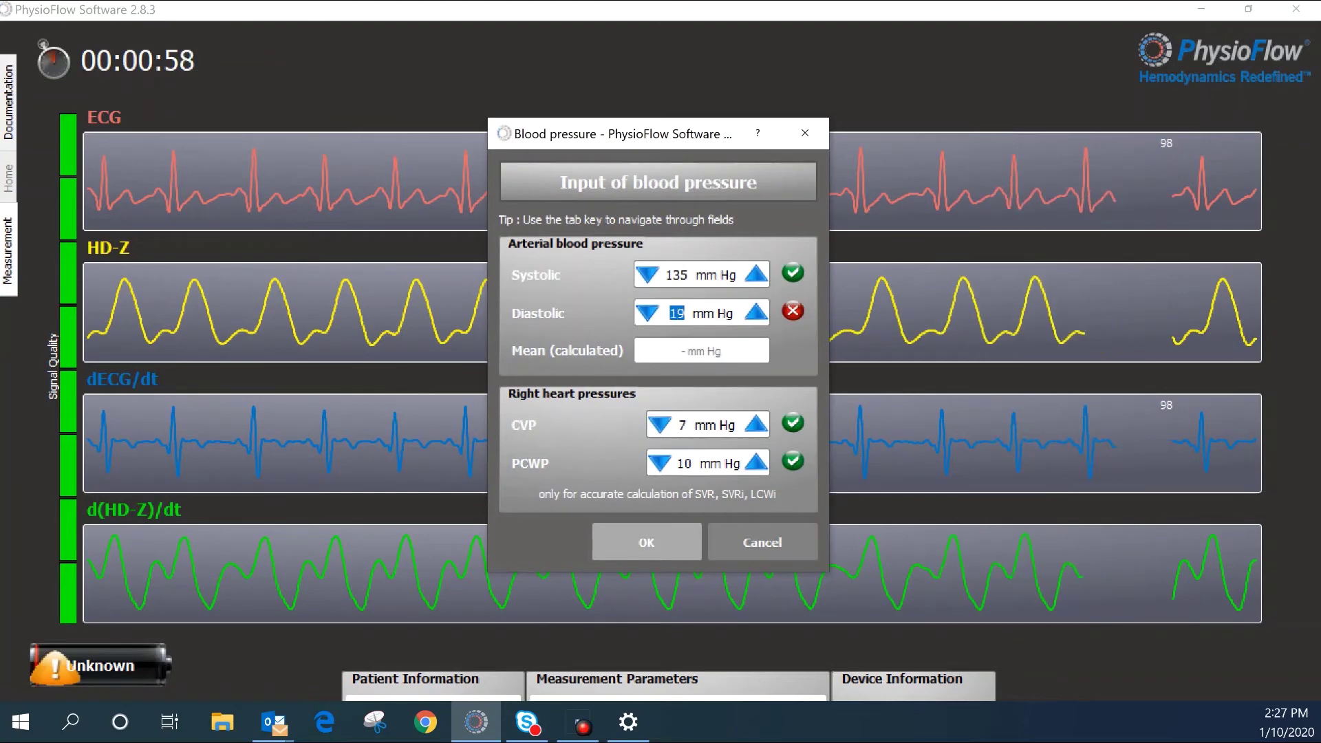
{"action": "type", "text": "79"}
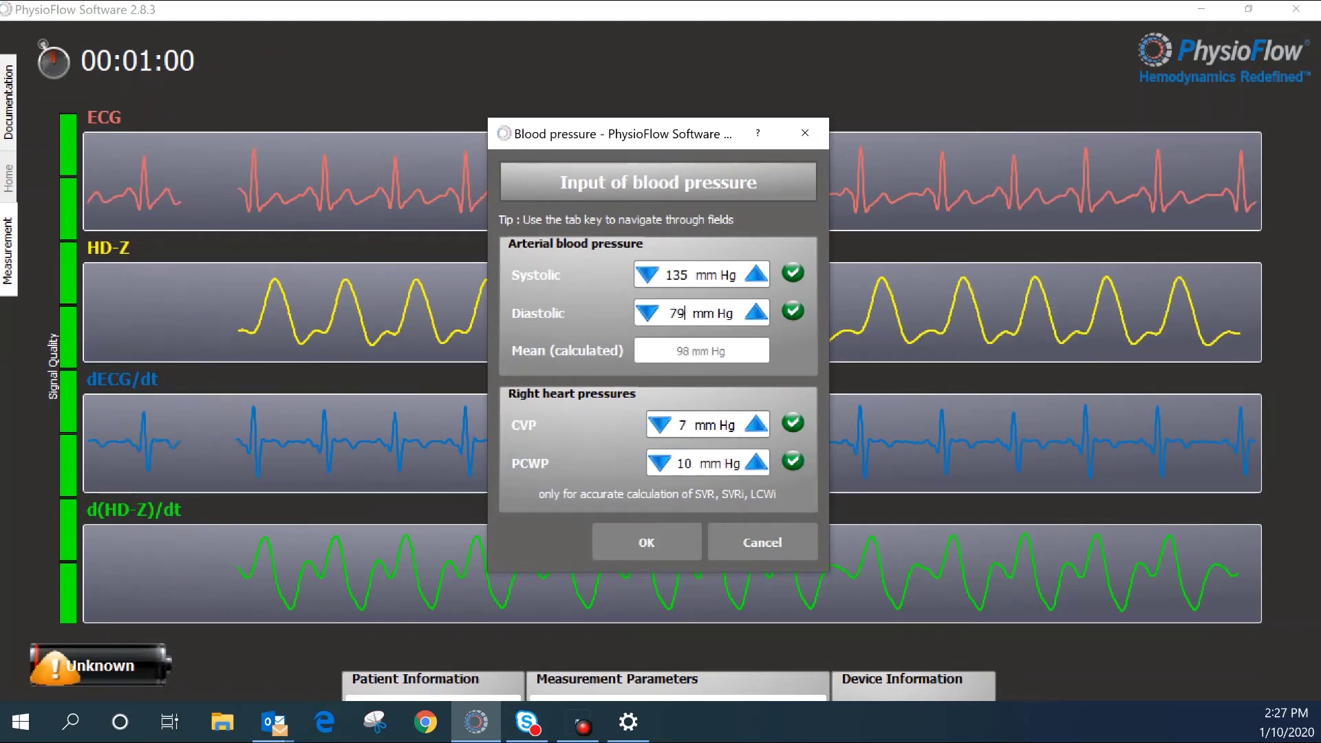
{"action": "left_click", "coordinate": [646, 542]}
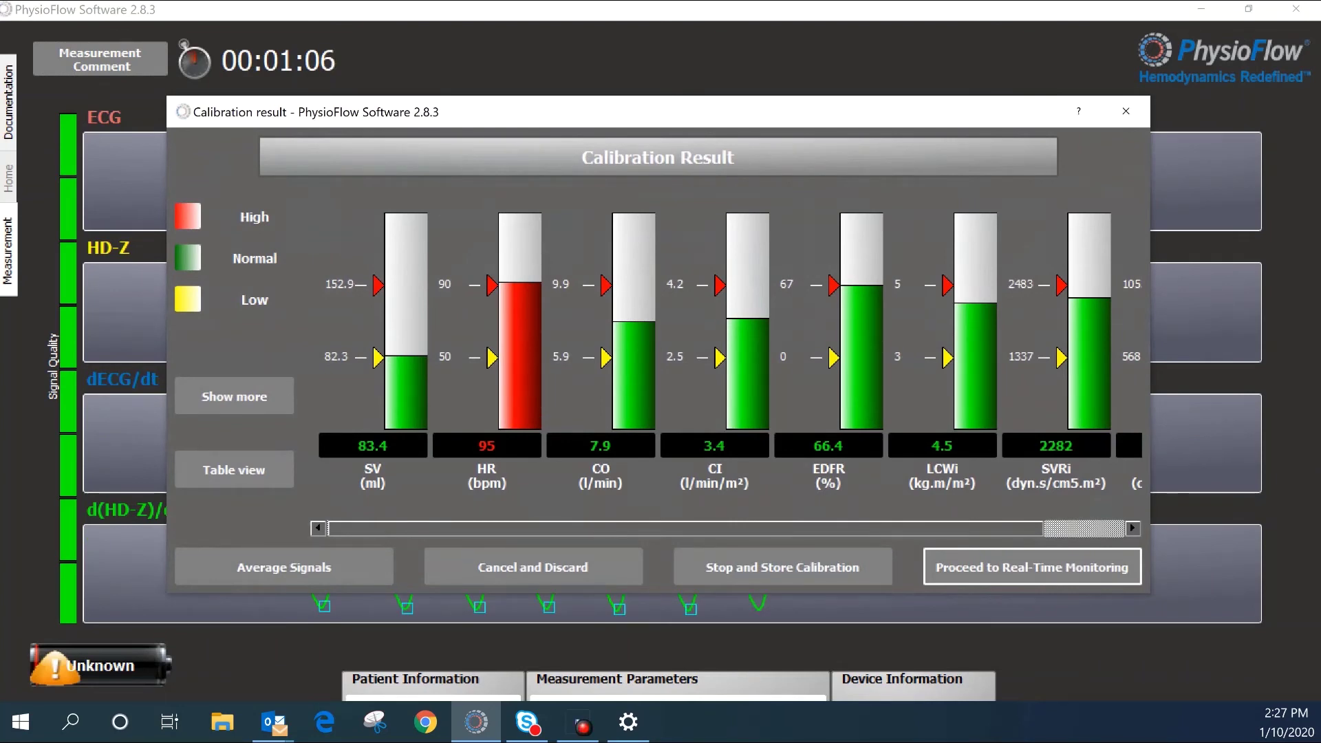
Step: Move and widen the Calibration result window to show SVR, then switch to Table view
{"action": "left_click_drag", "start_coordinate": [653, 114], "coordinate": [607, 67]}
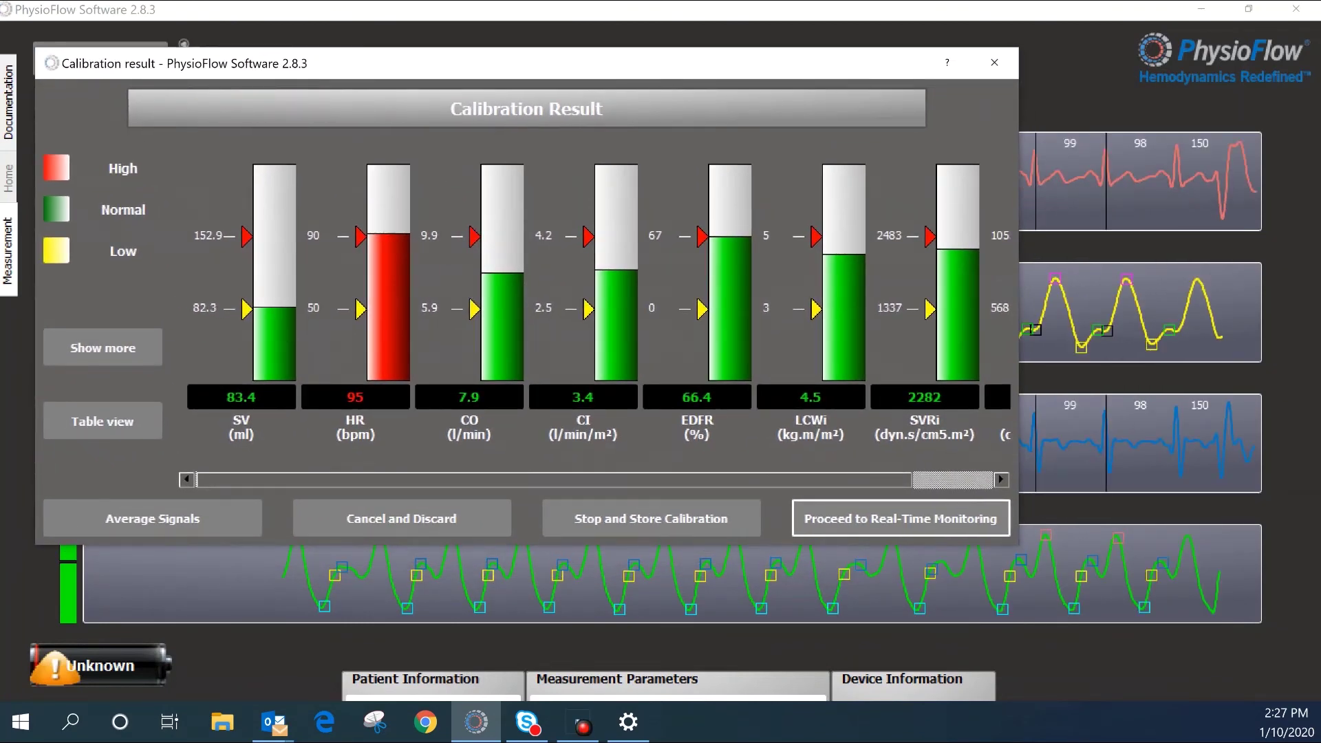
{"action": "left_click_drag", "start_coordinate": [1019, 156], "coordinate": [1191, 156]}
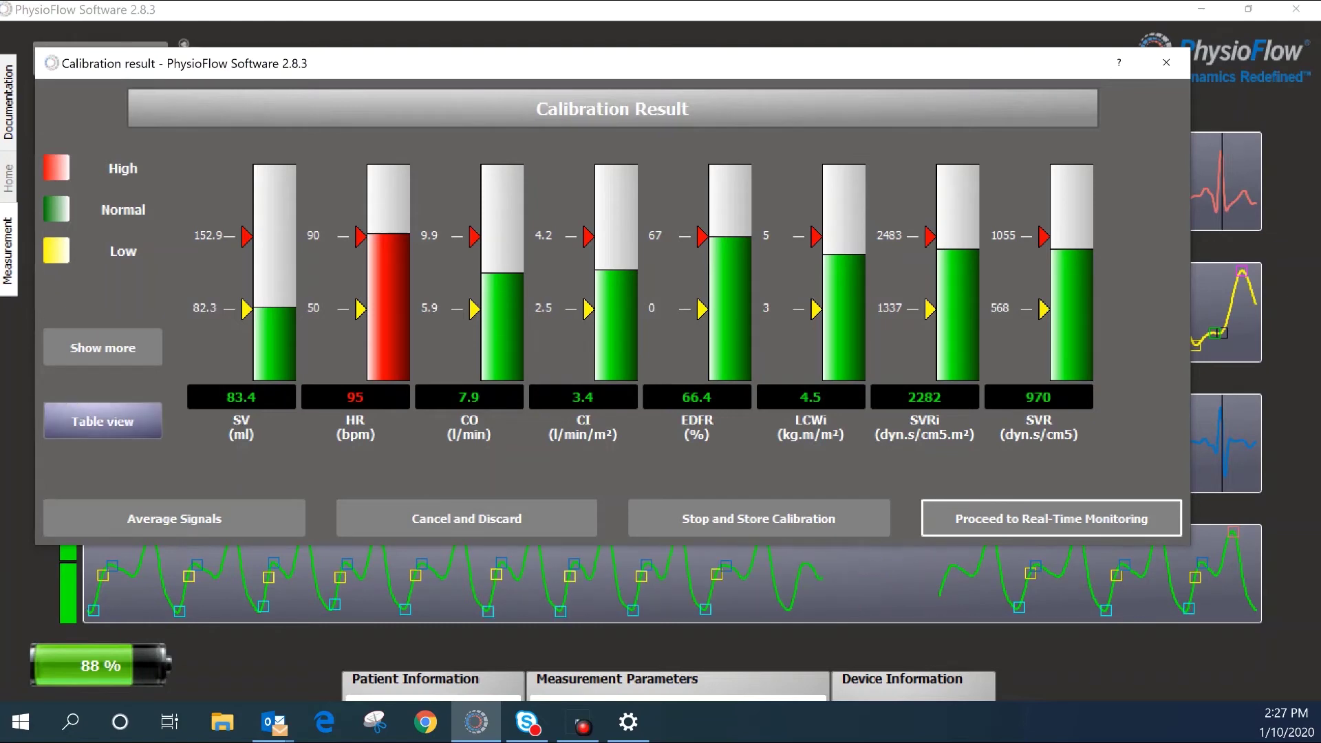
{"action": "left_click", "coordinate": [103, 420]}
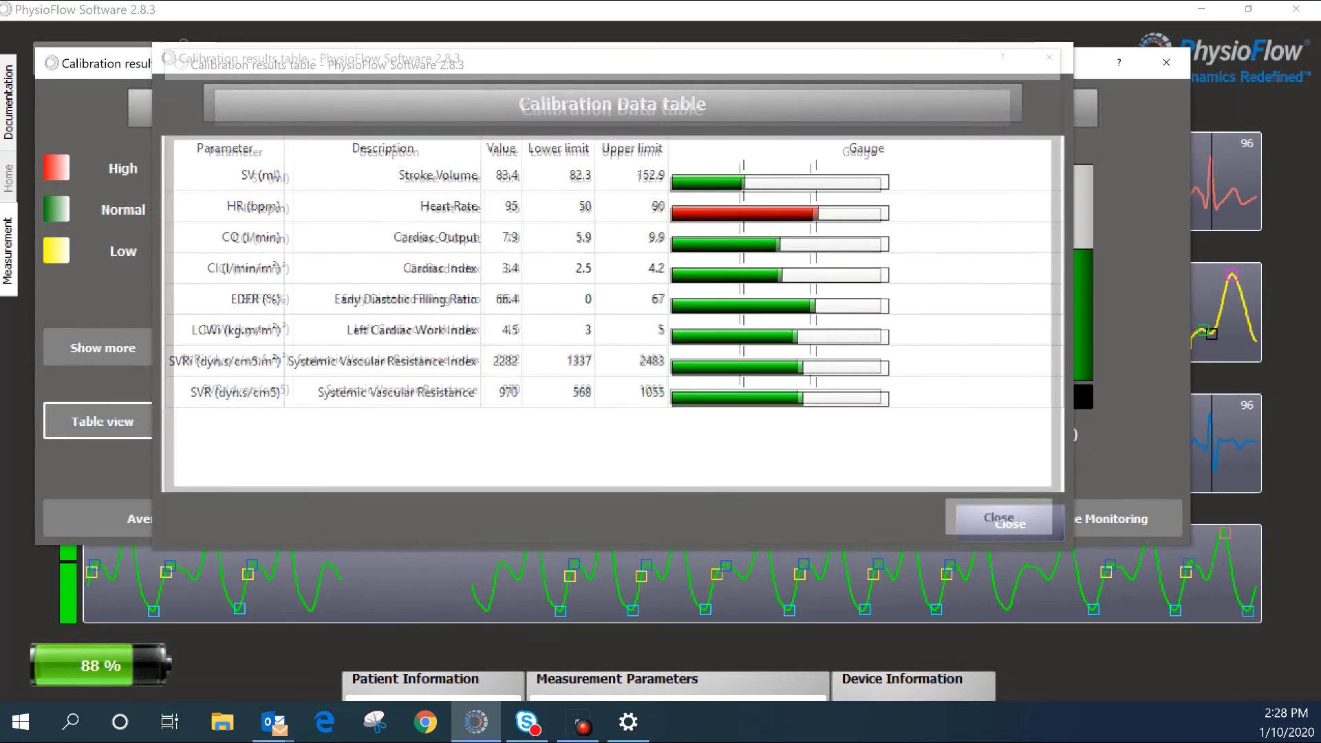
Step: Close the calibration data table and proceed to real-time monitoring
{"action": "left_click", "coordinate": [1010, 524]}
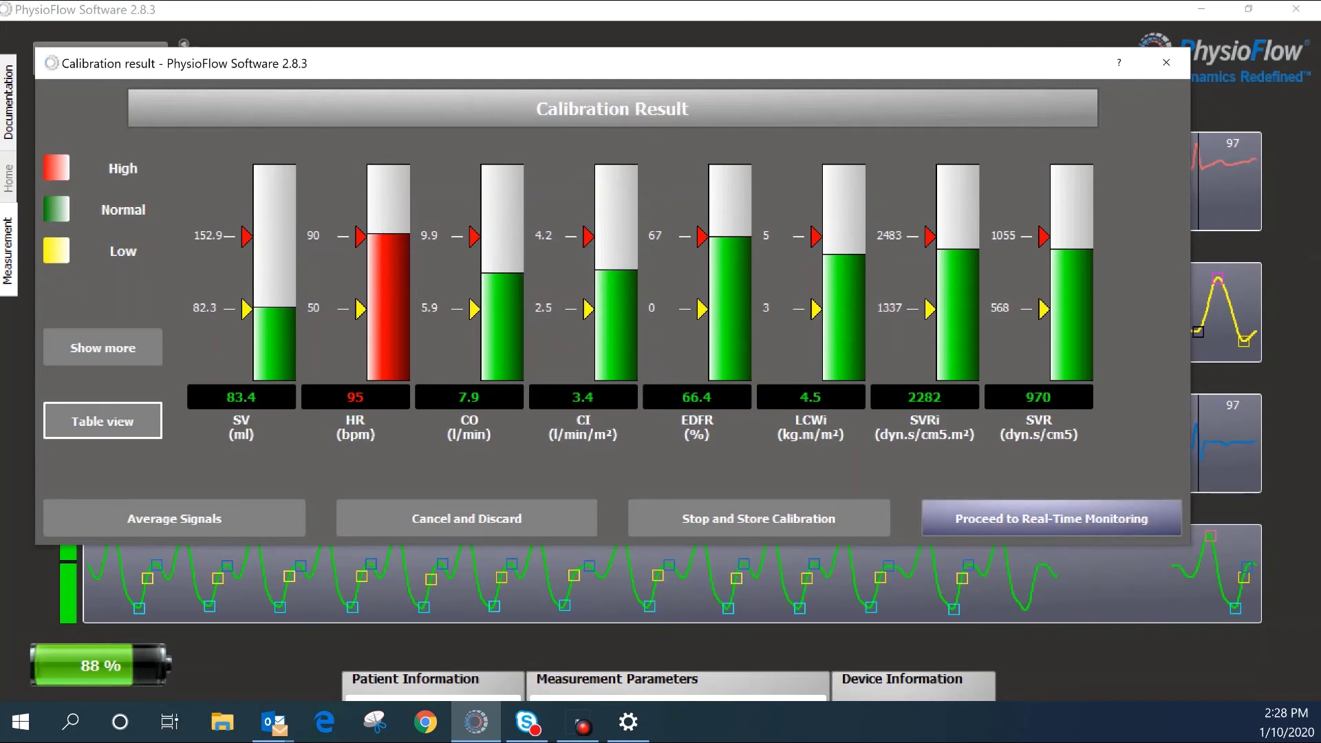
{"action": "left_click", "coordinate": [1052, 518]}
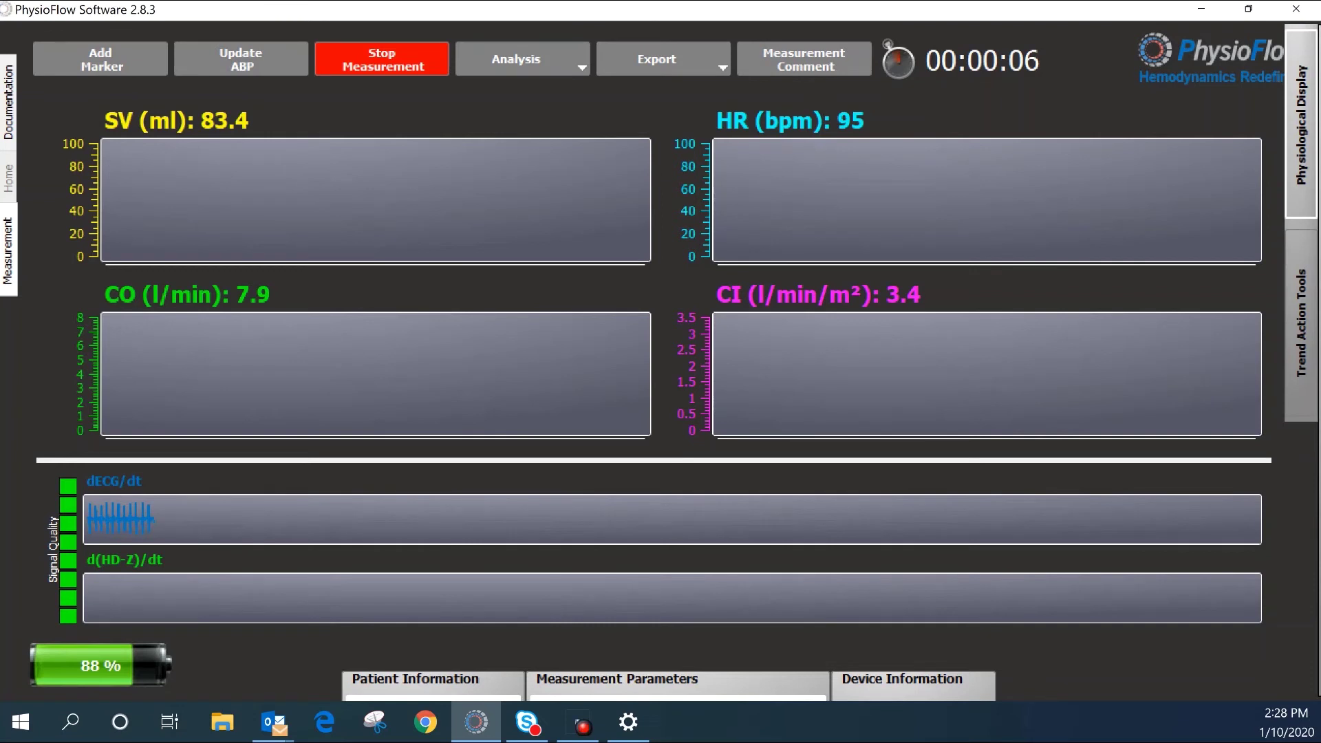
Step: Add SVi, EDFR, SVRi and SVR trend charts to the monitoring display
{"action": "left_click", "coordinate": [1301, 124]}
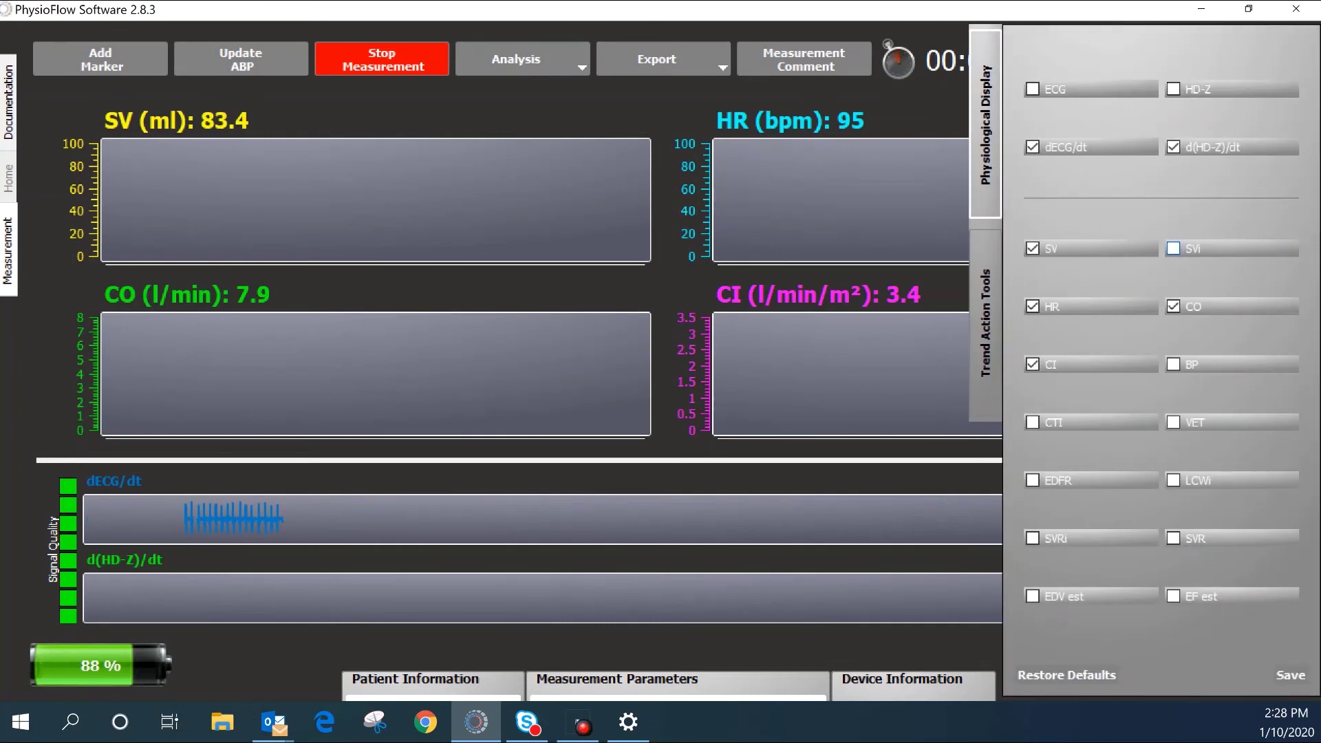
{"action": "left_click", "coordinate": [1173, 248]}
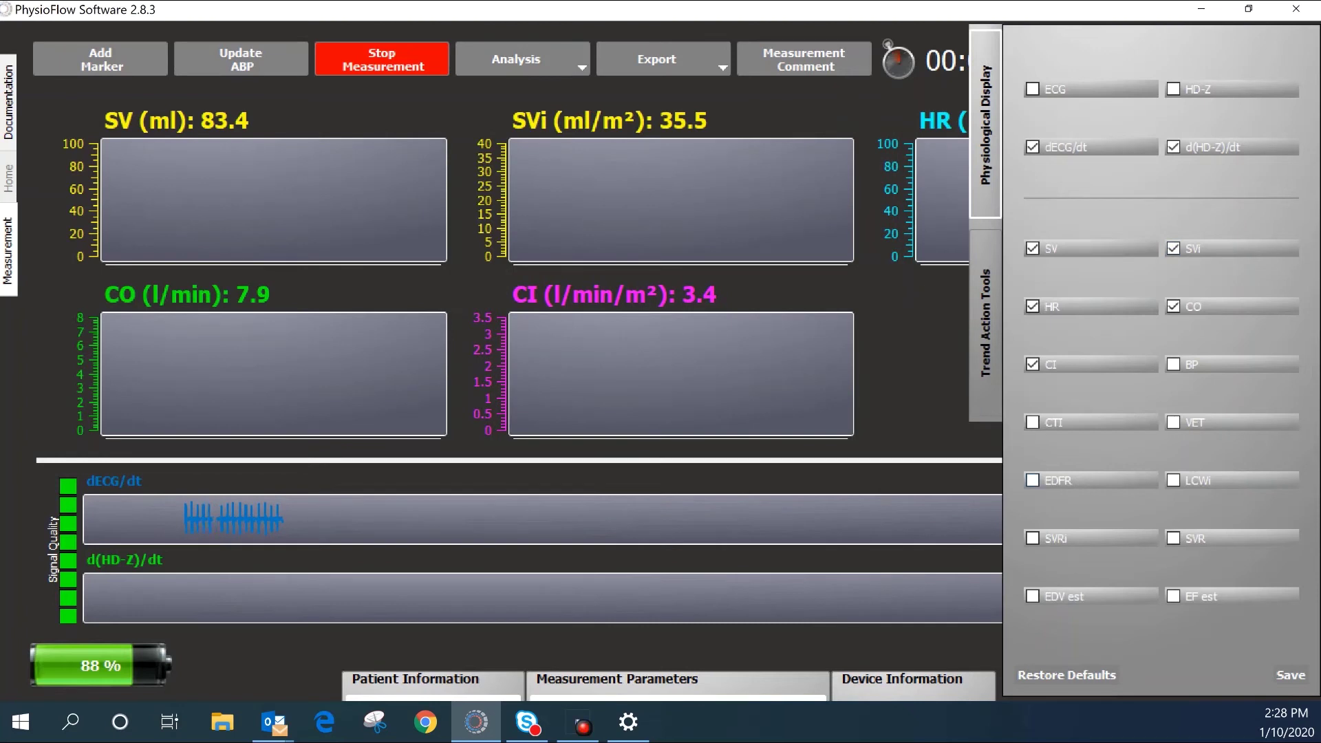
{"action": "left_click", "coordinate": [1032, 481]}
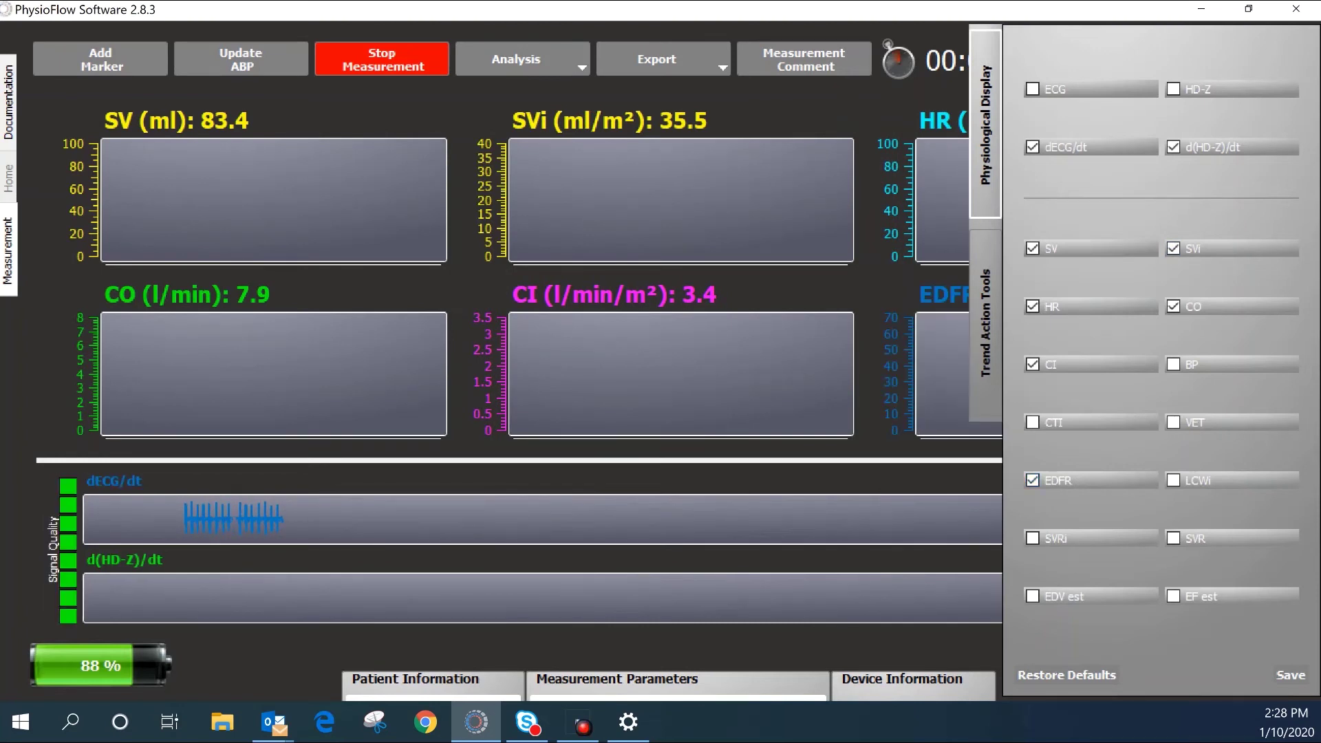
{"action": "left_click", "coordinate": [1032, 538]}
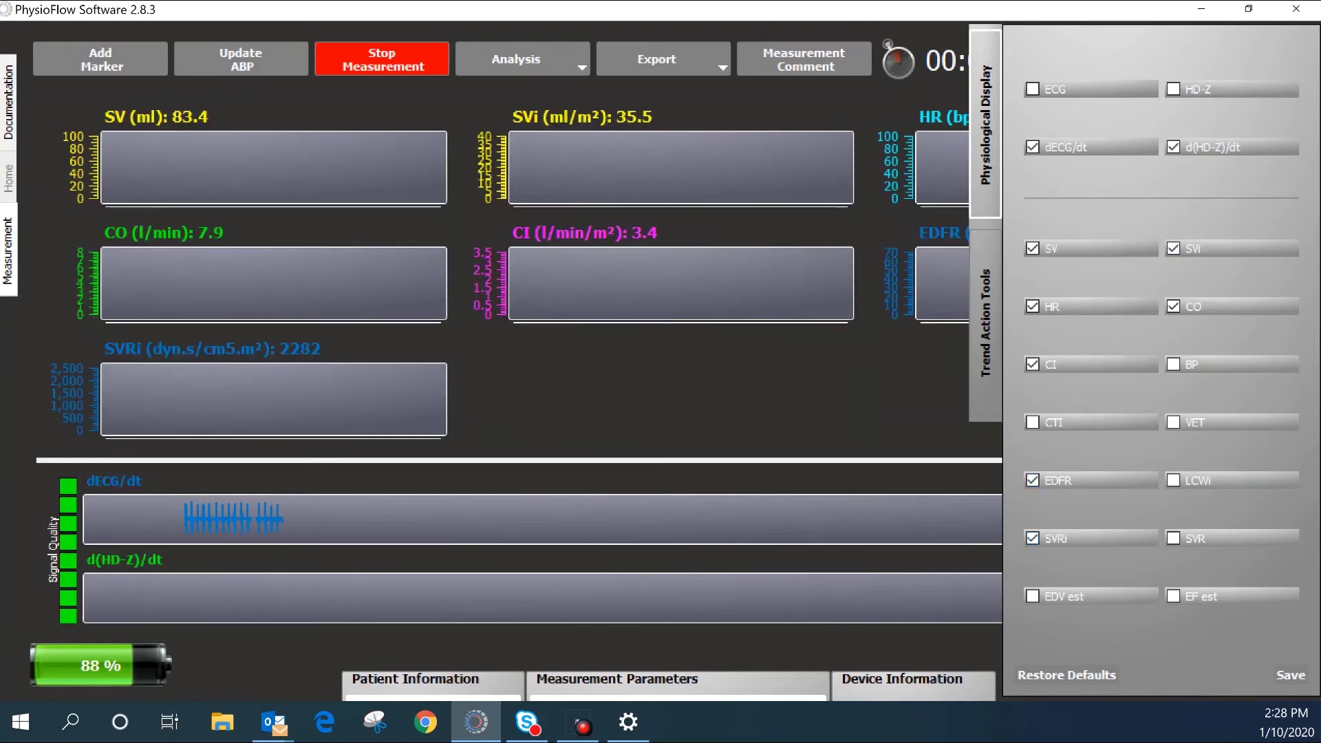
{"action": "left_click", "coordinate": [1173, 538]}
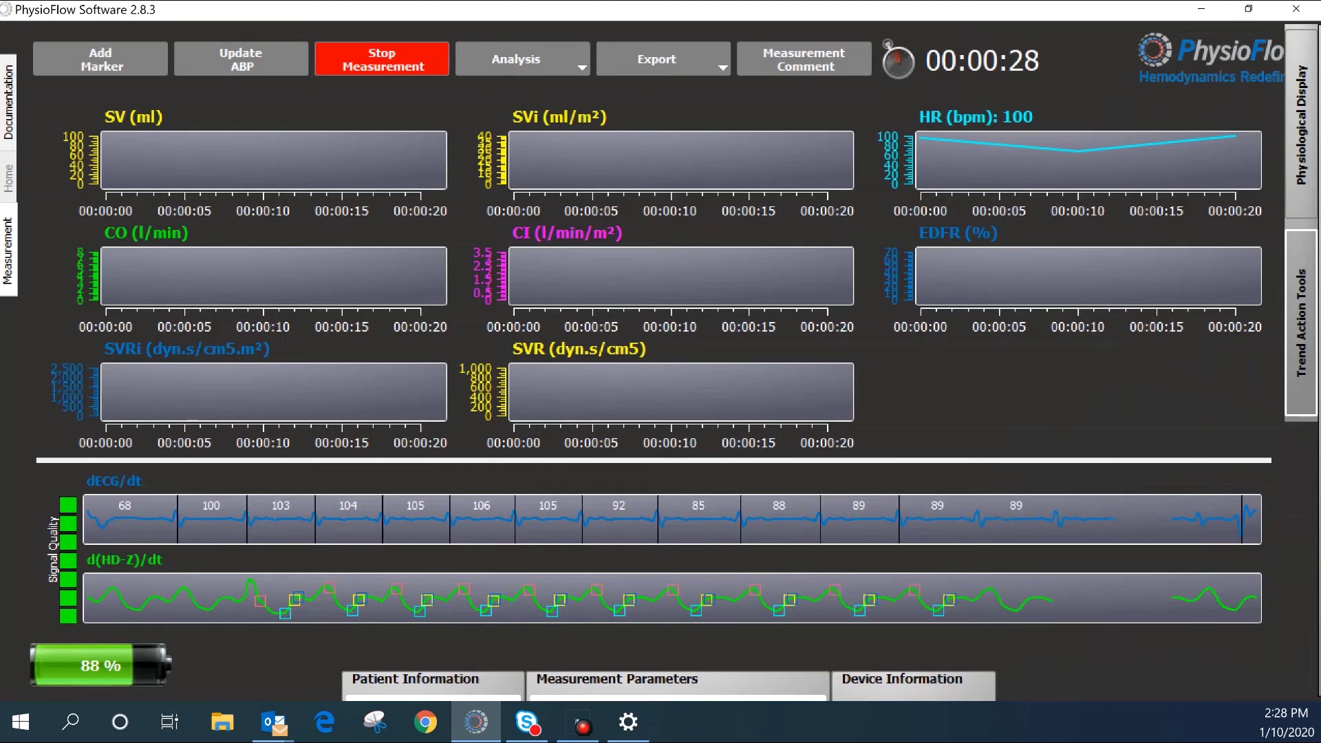
{"action": "left_click", "coordinate": [516, 59]}
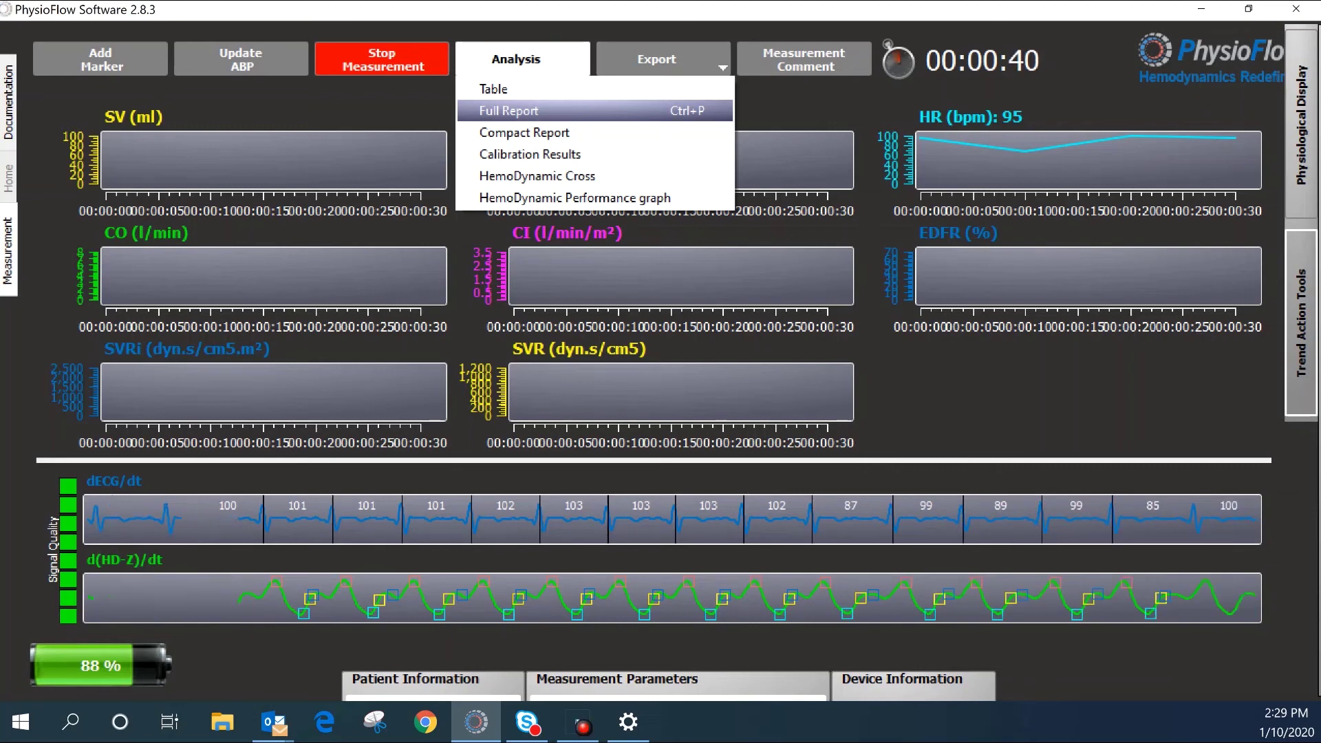
{"action": "key", "text": "Down"}
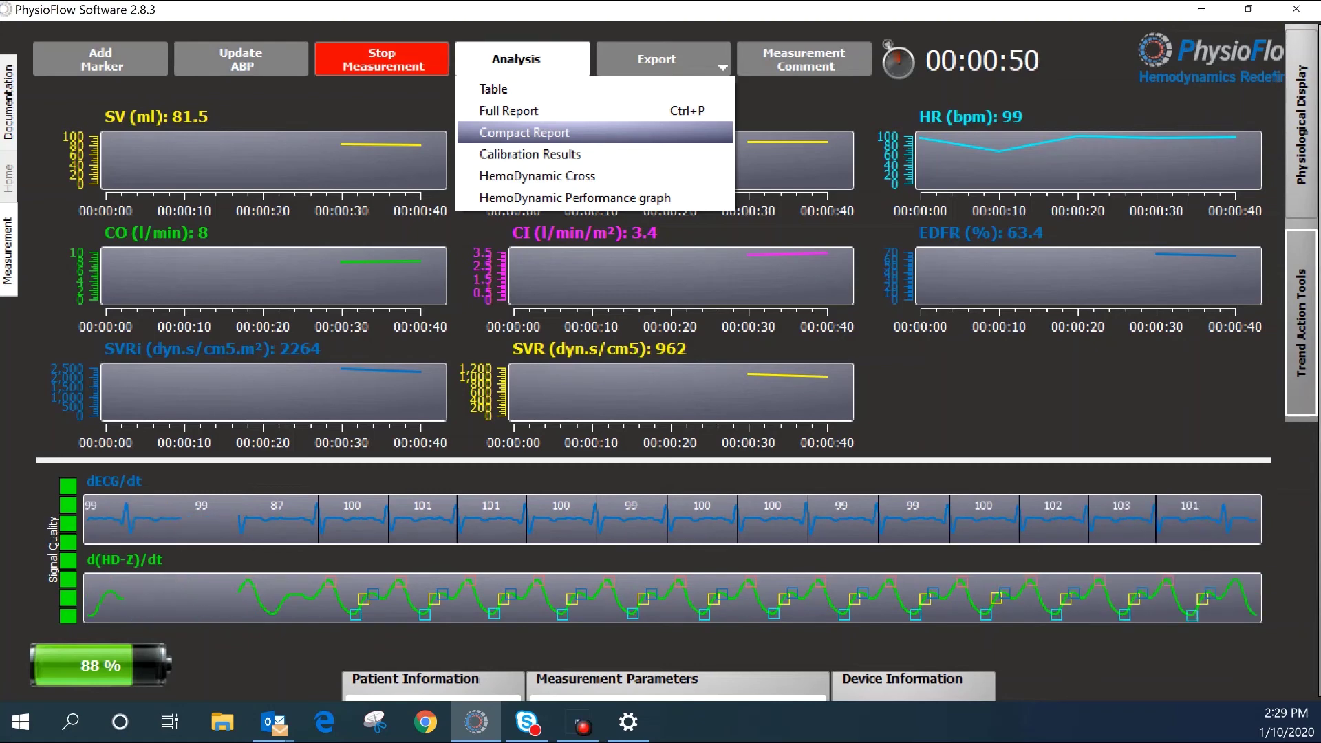
{"action": "key", "text": "Up"}
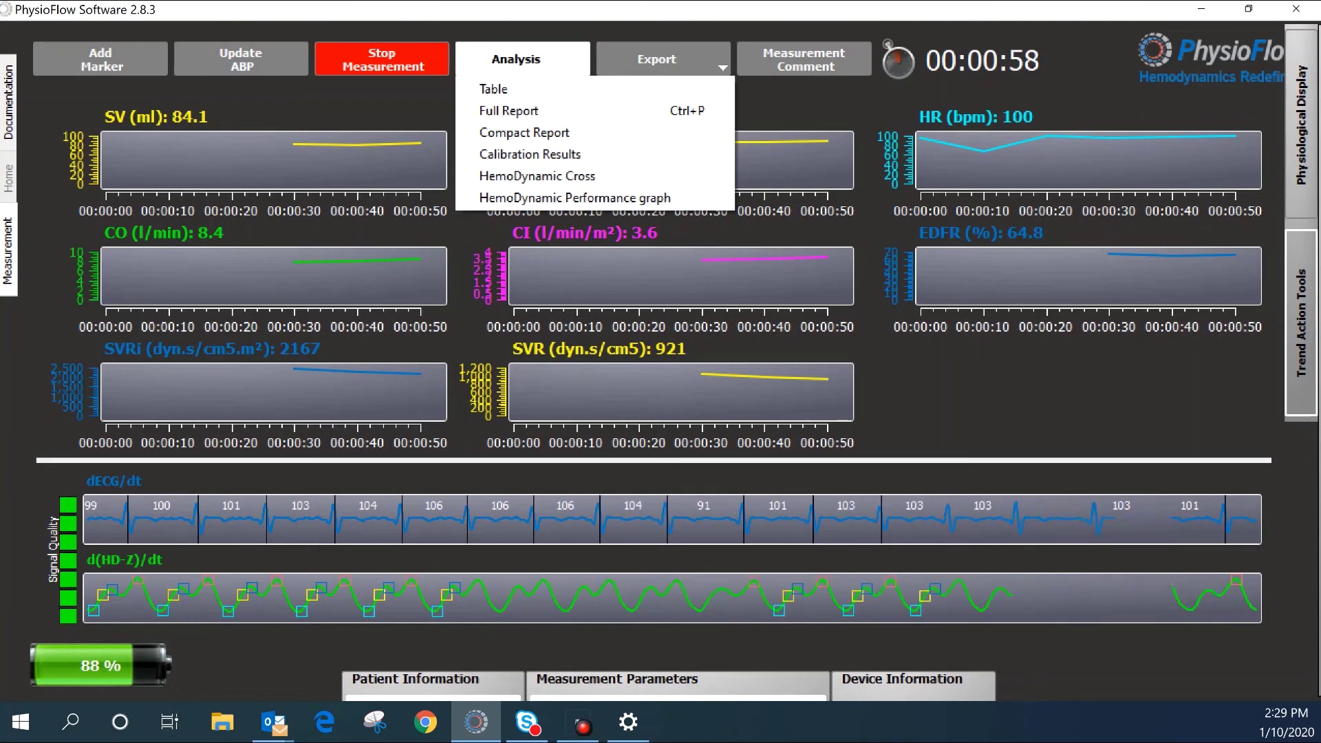
{"action": "key", "text": "Up"}
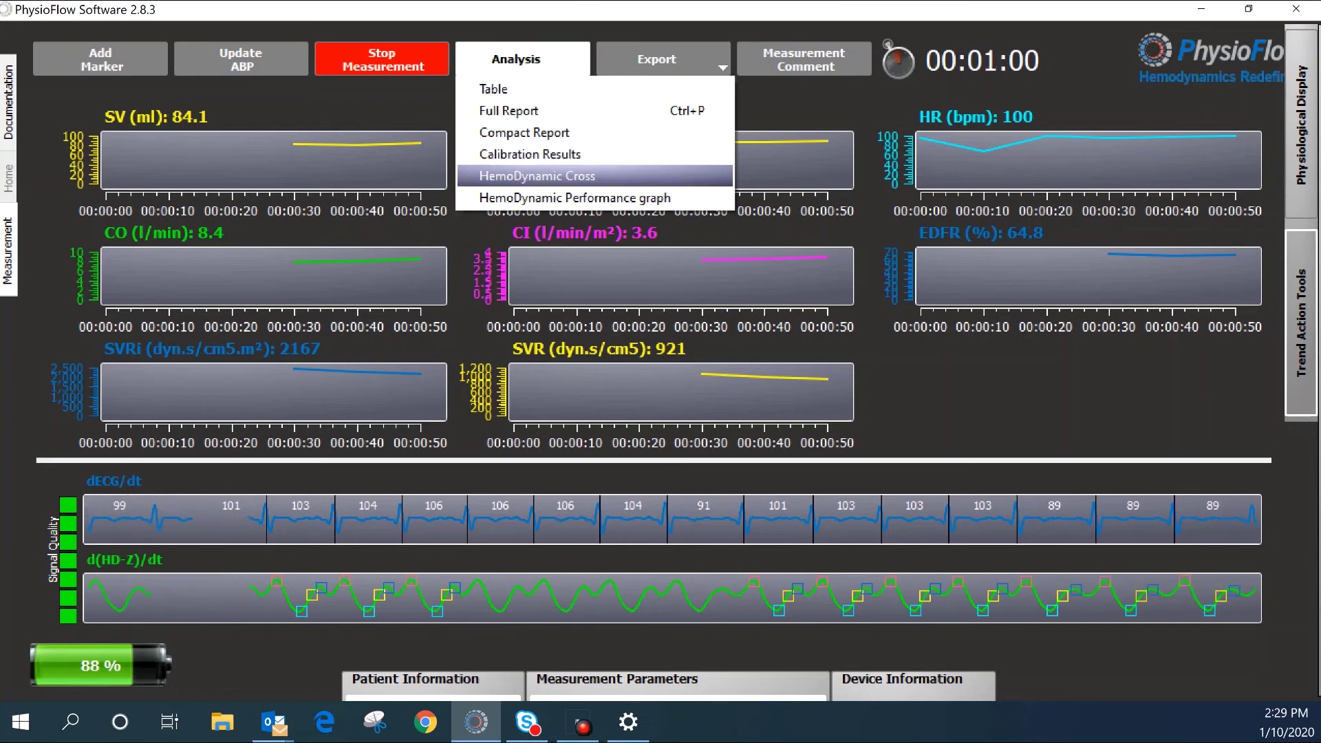
{"action": "key", "text": "Return"}
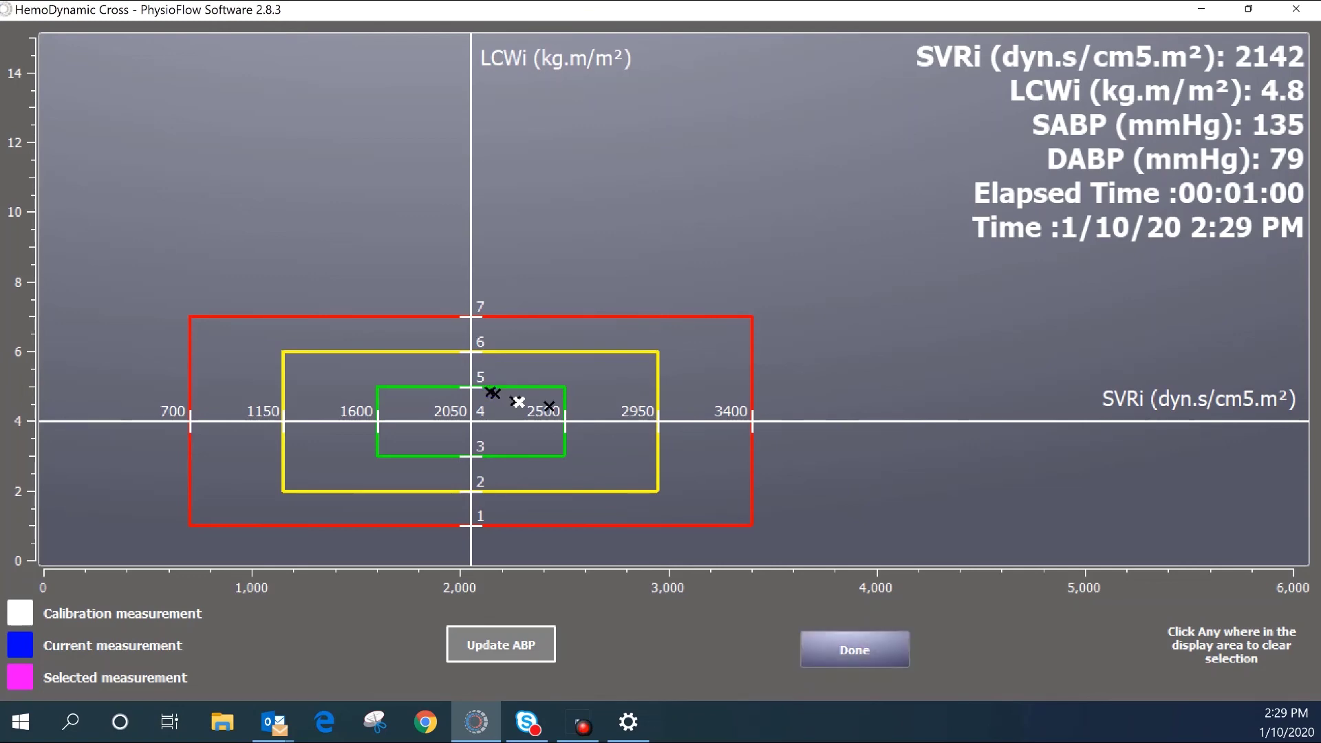
{"action": "left_click", "coordinate": [855, 649]}
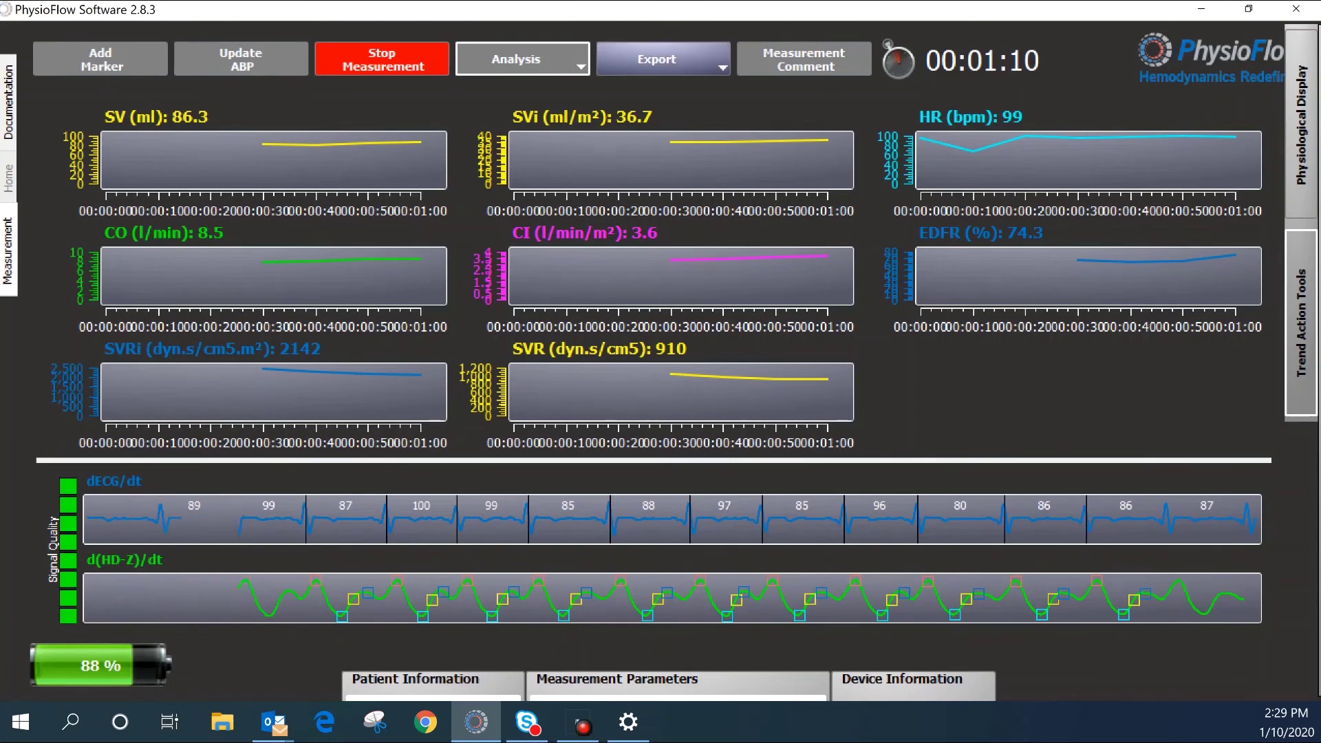
{"action": "left_click", "coordinate": [656, 59]}
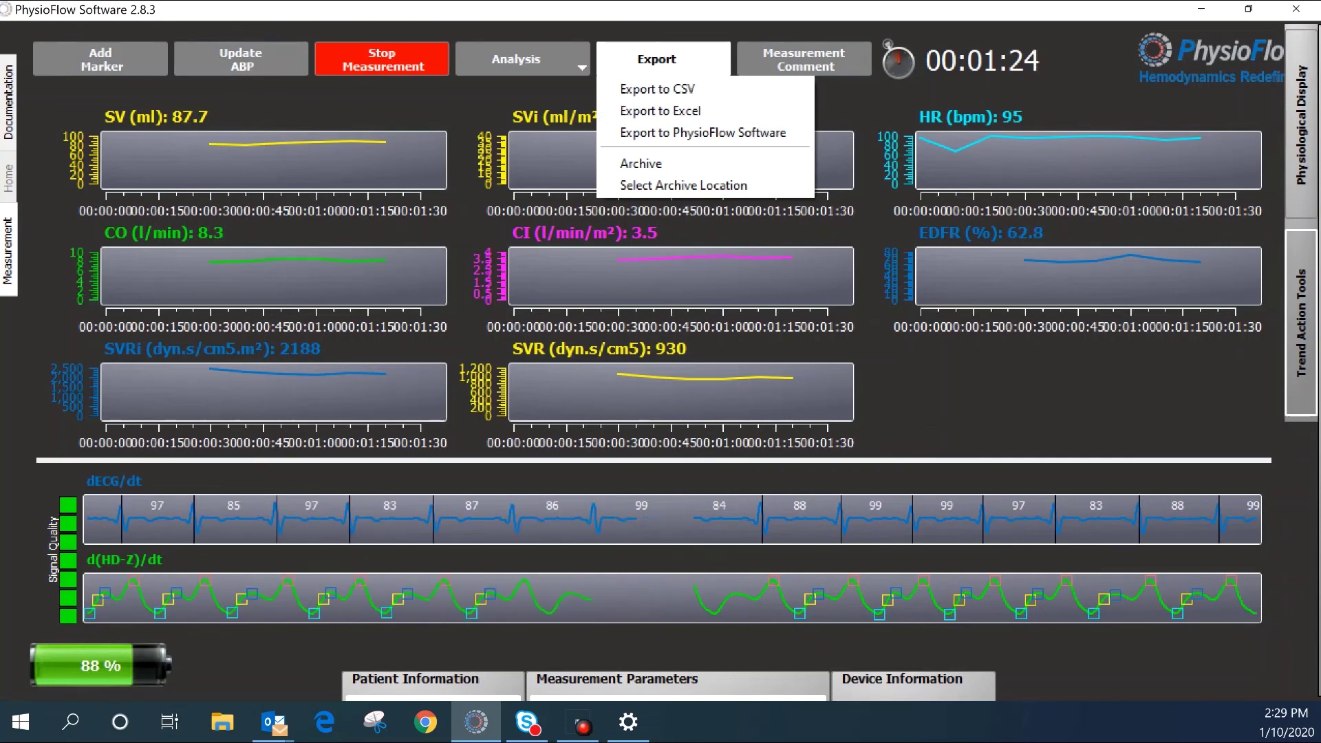
{"action": "left_click", "coordinate": [657, 59]}
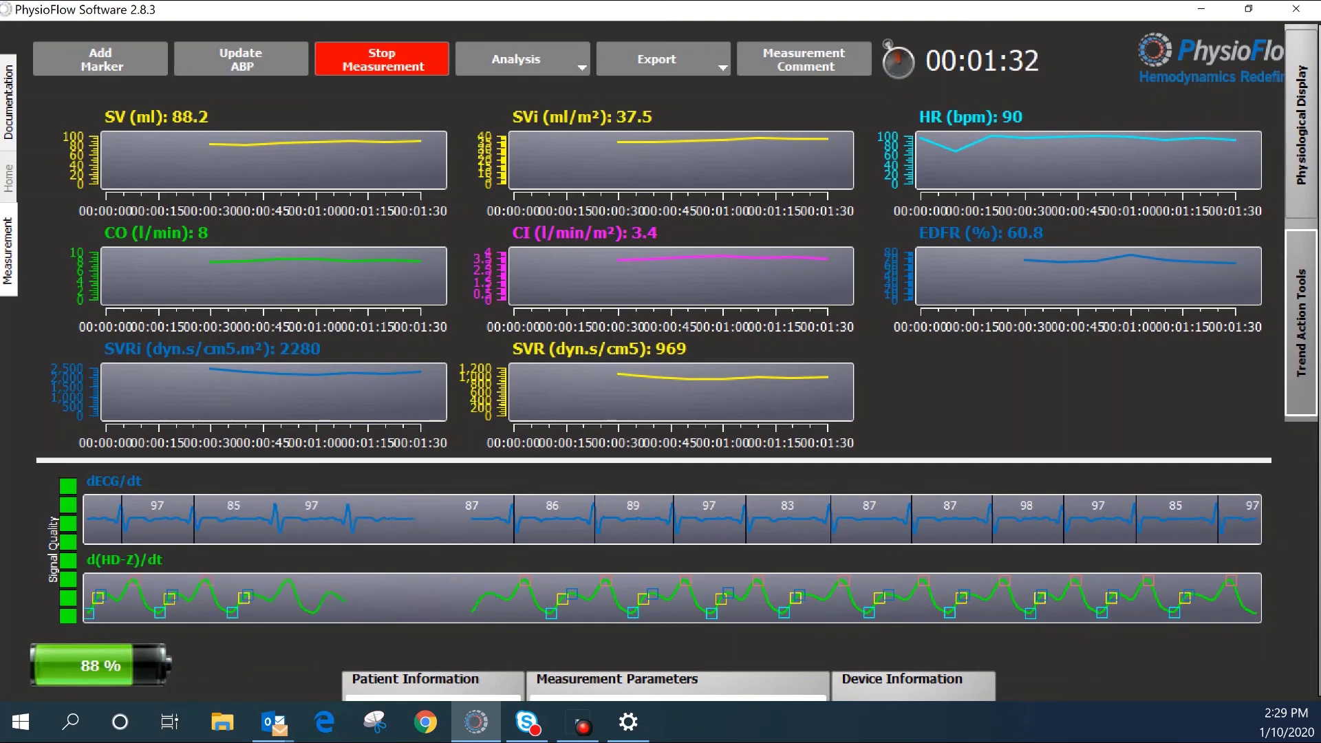
Step: Stop the measurement, confirm with Yes, and close it
{"action": "left_click", "coordinate": [382, 60]}
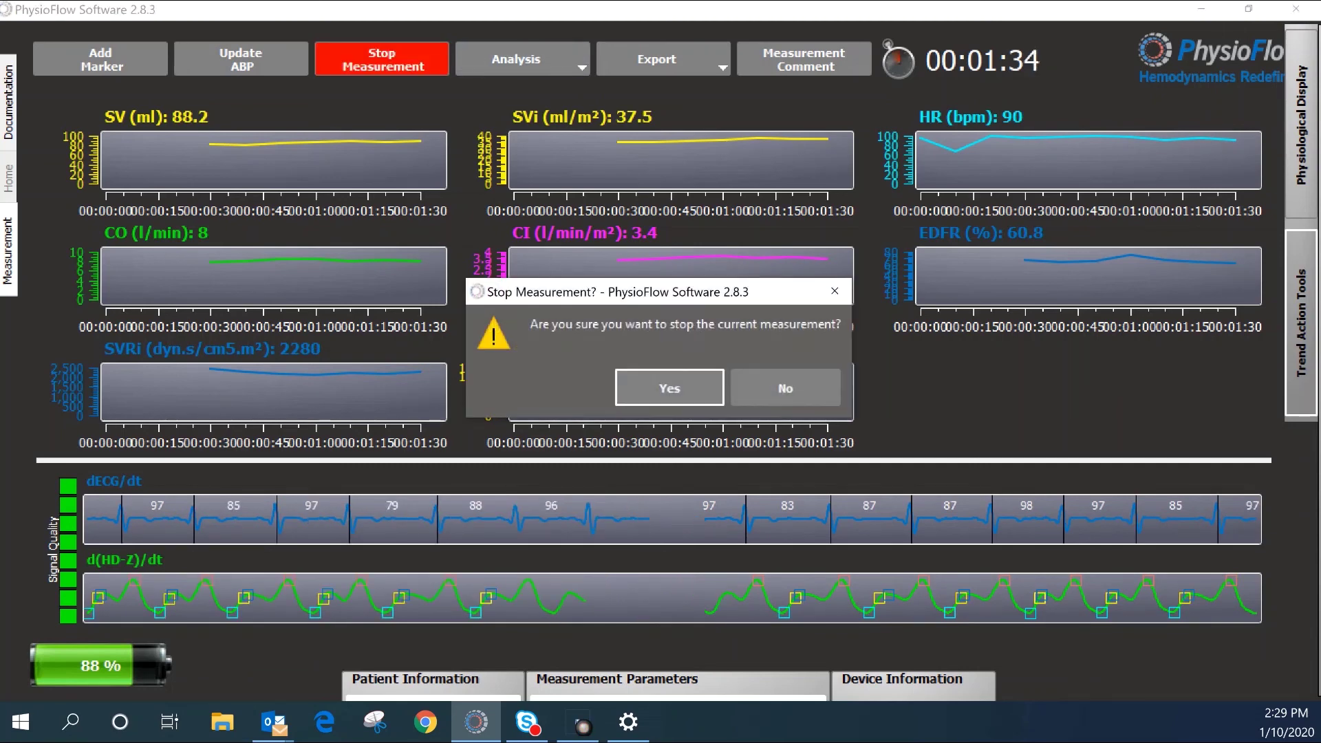
{"action": "left_click", "coordinate": [669, 388]}
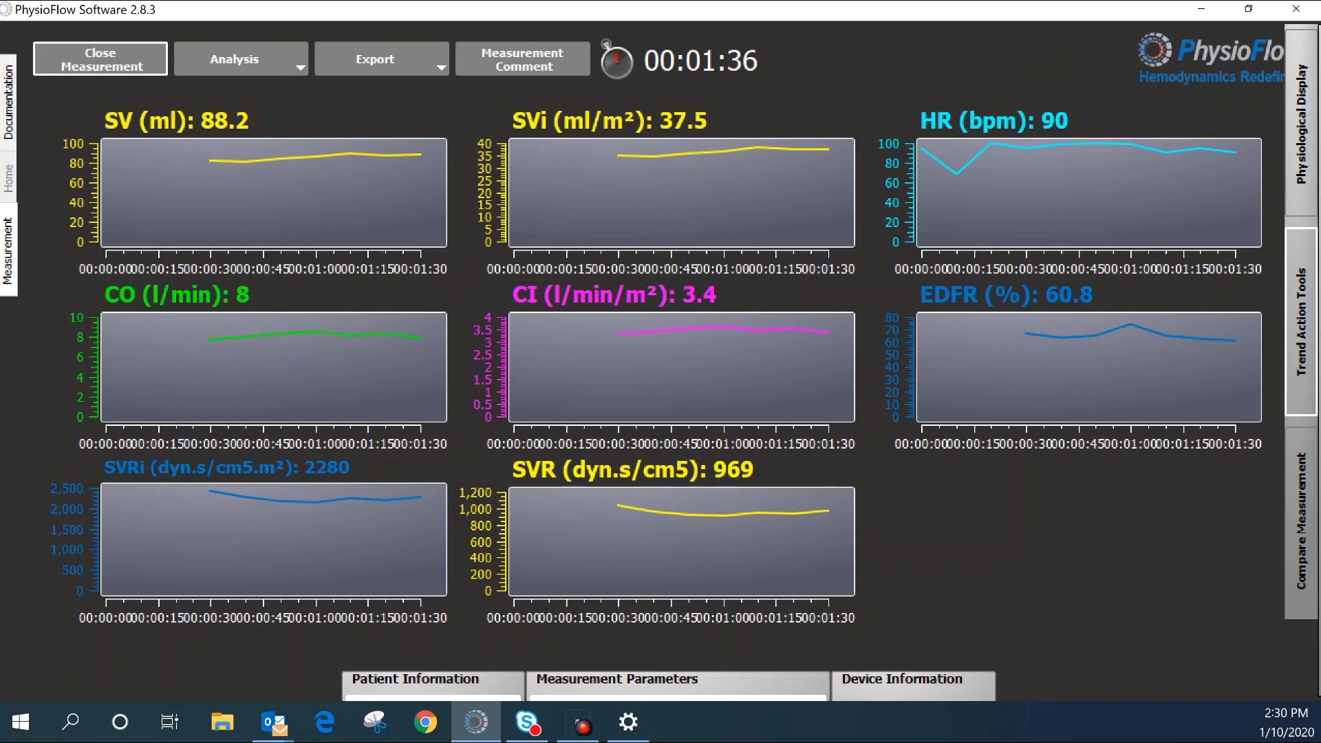
{"action": "left_click", "coordinate": [101, 59]}
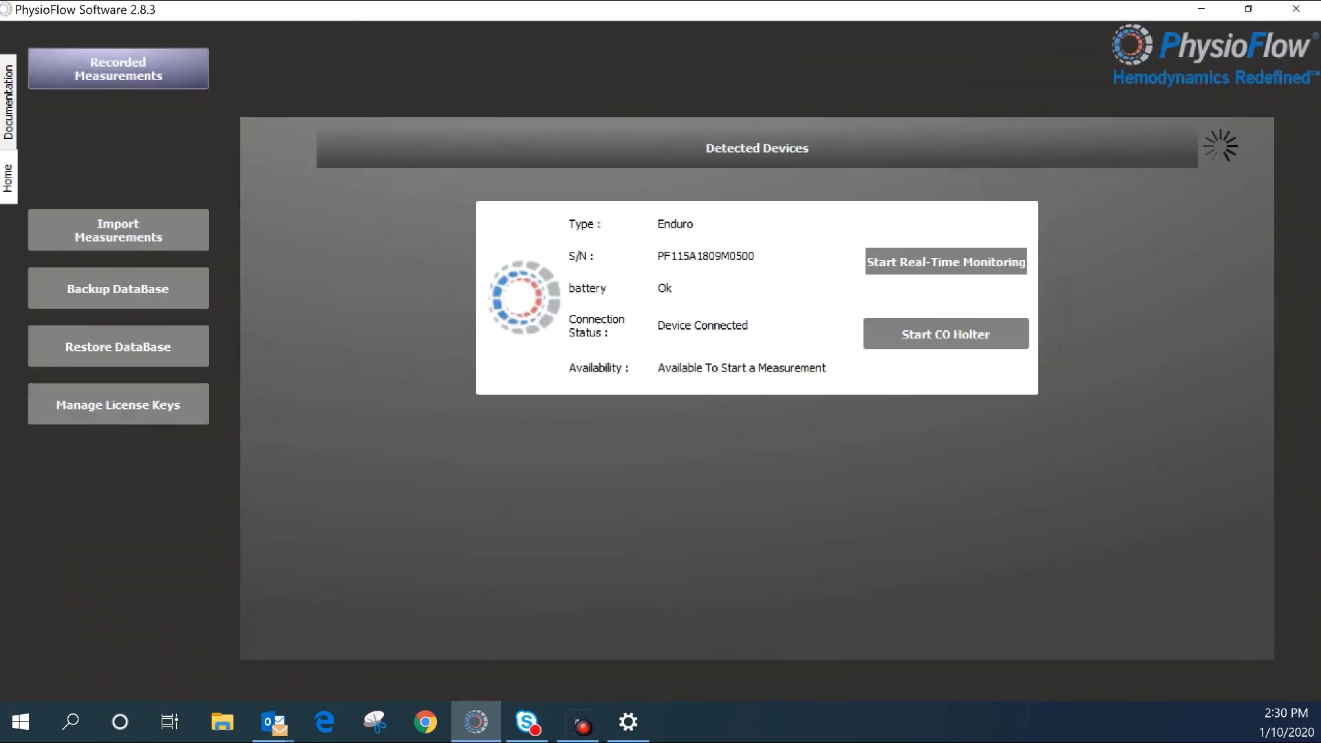